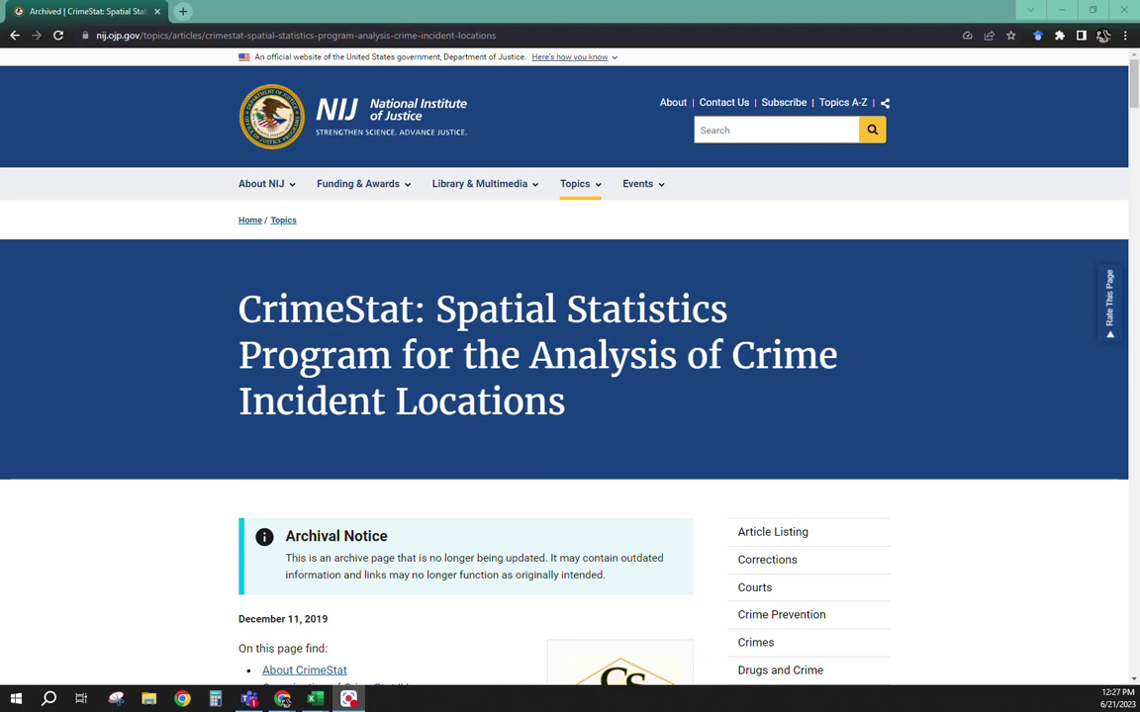
Step: Scroll down through the NIJ CrimeStat article to read its contents
{"action": "scroll", "coordinate": [471, 292], "scroll_direction": "down", "scroll_amount": 1}
{"action": "scroll", "coordinate": [471, 296], "scroll_direction": "down", "scroll_amount": 2}
{"action": "scroll", "coordinate": [471, 304], "scroll_direction": "down", "scroll_amount": 1}
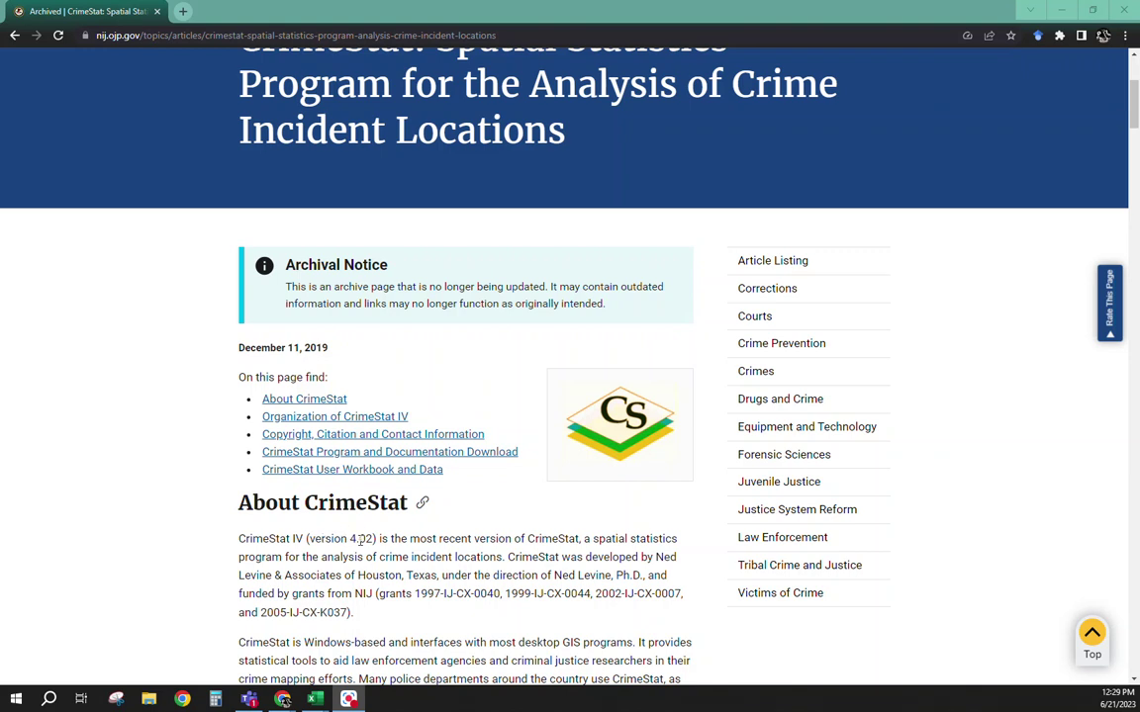
{"action": "scroll", "coordinate": [366, 542], "scroll_direction": "down", "scroll_amount": 2}
{"action": "scroll", "coordinate": [386, 552], "scroll_direction": "down", "scroll_amount": 1}
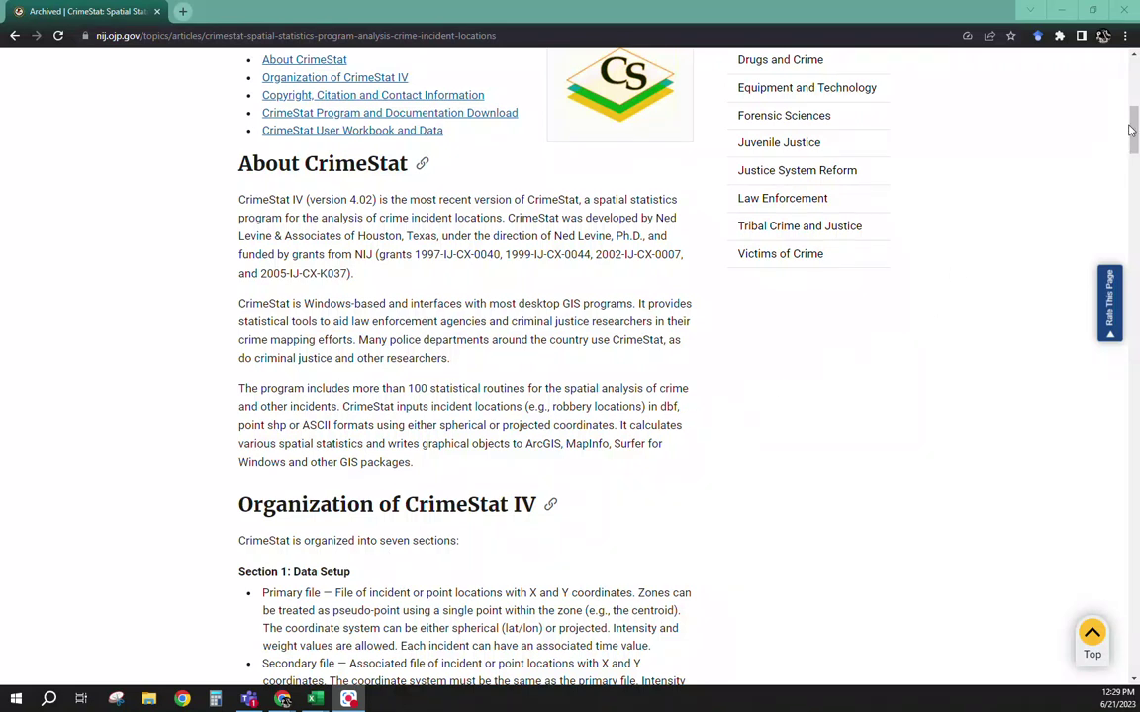
{"action": "left_click_drag", "start_coordinate": [1130, 129], "coordinate": [1134, 188]}
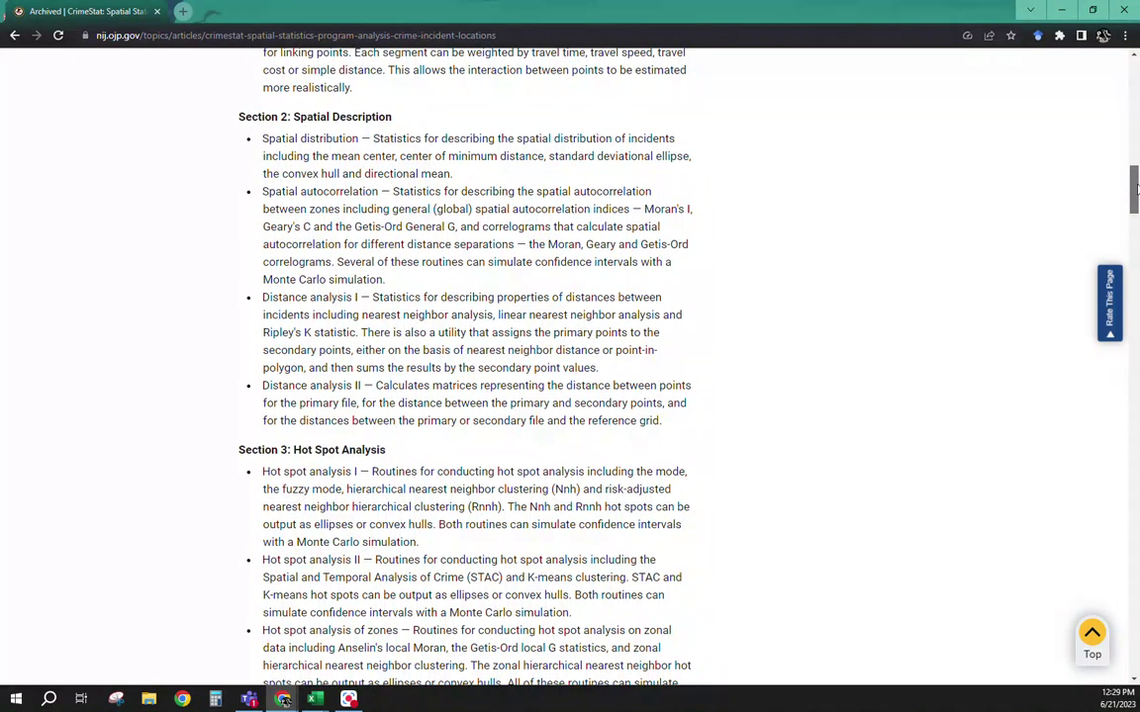
{"action": "left_click_drag", "start_coordinate": [1136, 188], "coordinate": [1136, 425]}
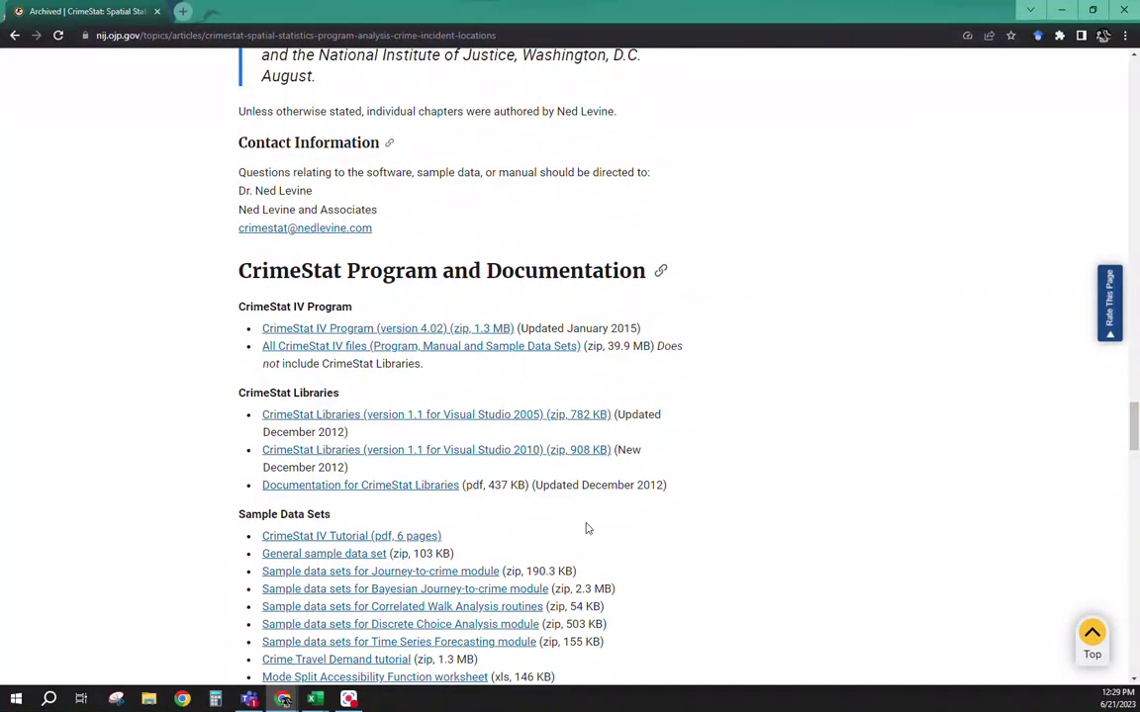
{"action": "scroll", "coordinate": [677, 475], "scroll_direction": "down", "scroll_amount": 2}
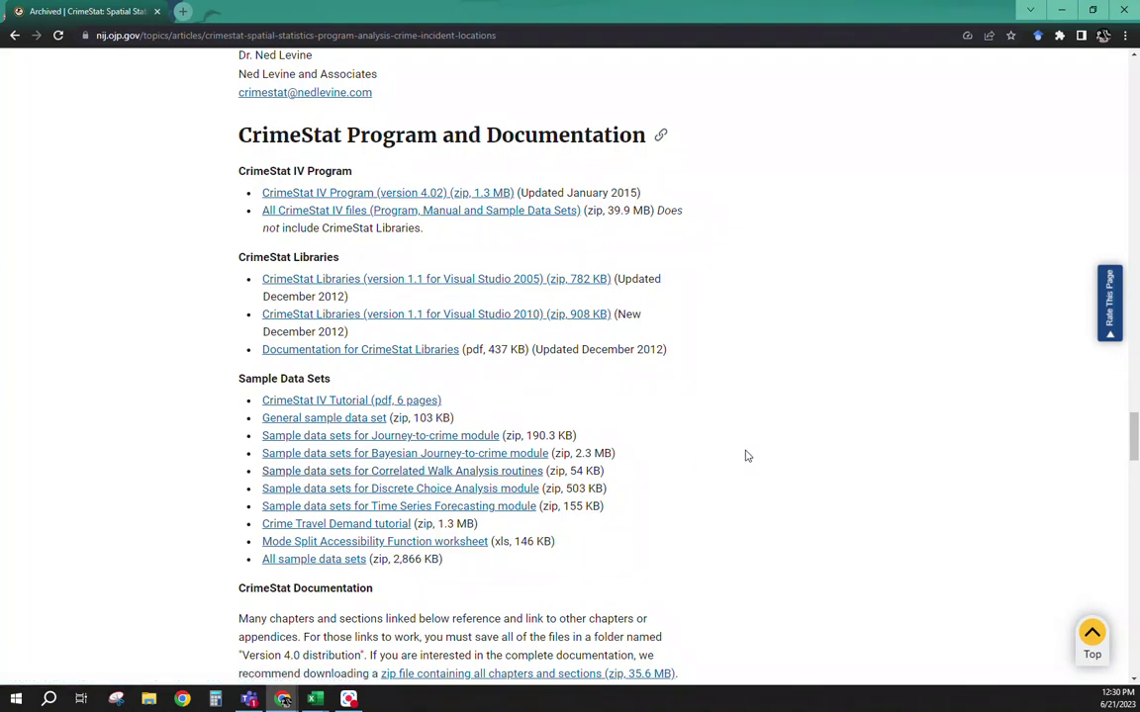
{"action": "scroll", "coordinate": [747, 456], "scroll_direction": "down", "scroll_amount": 3}
{"action": "scroll", "coordinate": [747, 456], "scroll_direction": "down", "scroll_amount": 3}
{"action": "scroll", "coordinate": [747, 456], "scroll_direction": "down", "scroll_amount": 3}
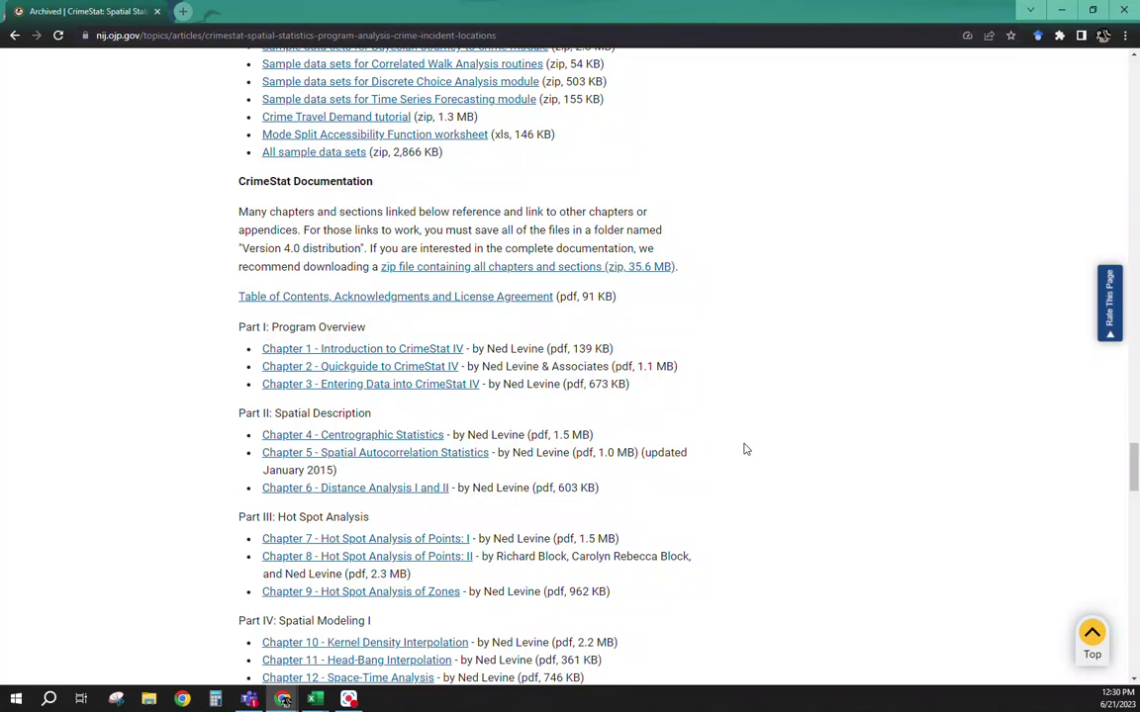
{"action": "scroll", "coordinate": [746, 450], "scroll_direction": "down", "scroll_amount": 1}
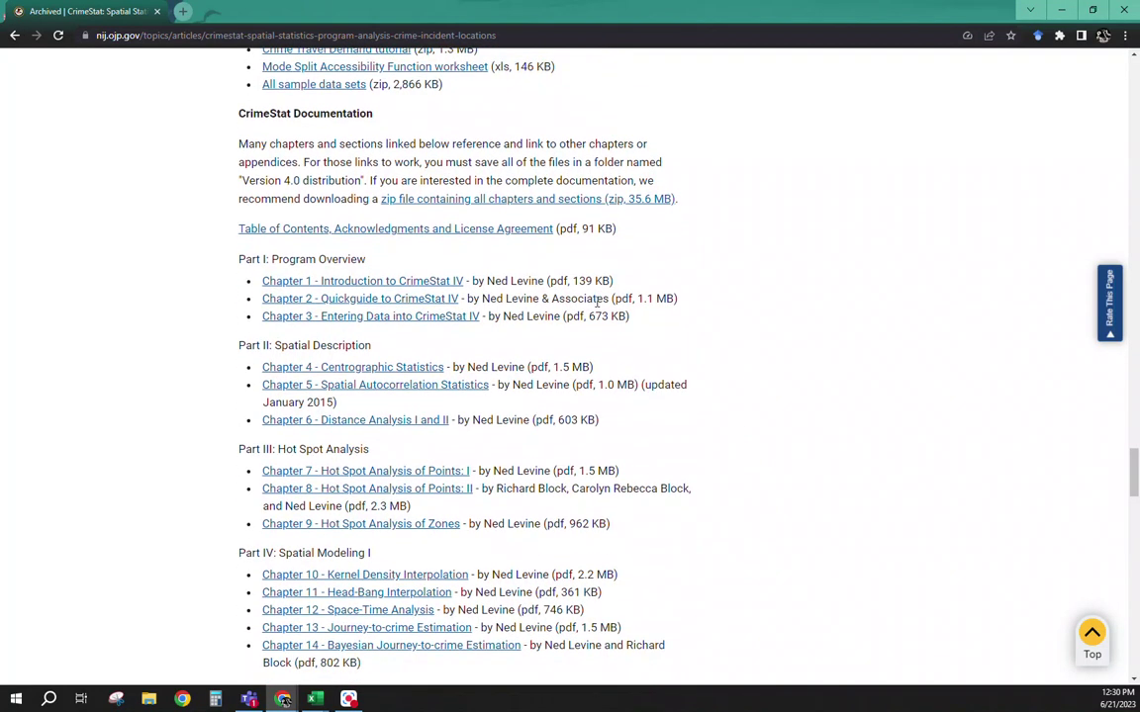
{"action": "scroll", "coordinate": [664, 488], "scroll_direction": "down", "scroll_amount": 2}
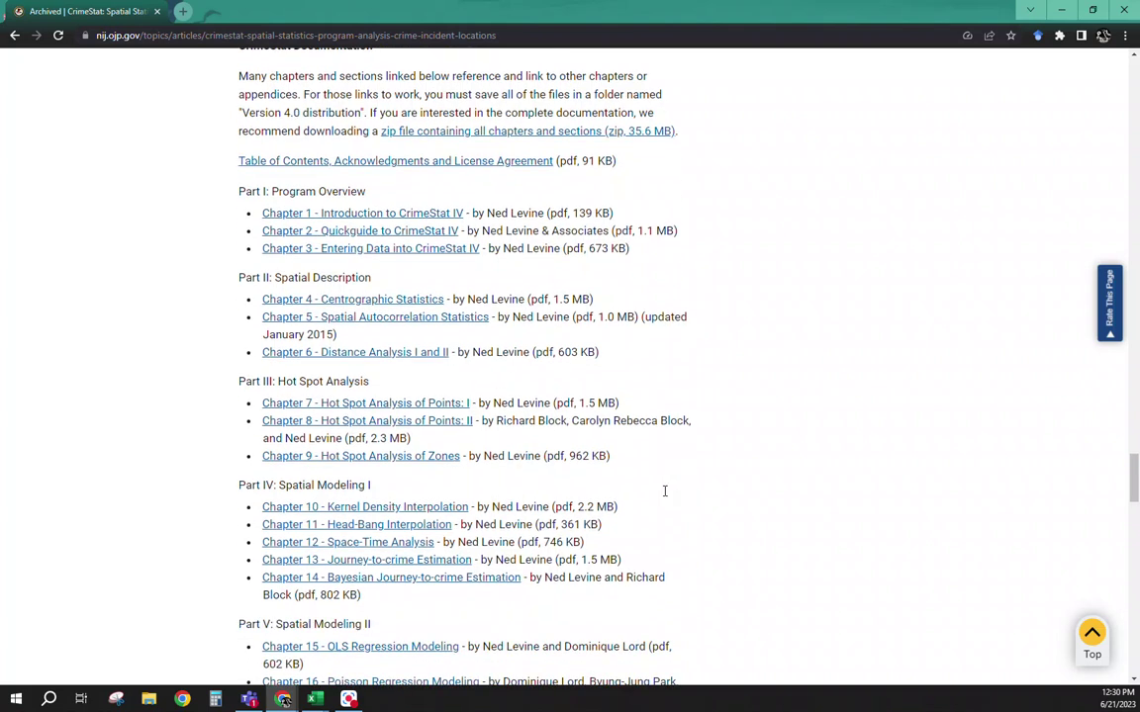
{"action": "scroll", "coordinate": [665, 499], "scroll_direction": "down", "scroll_amount": 1}
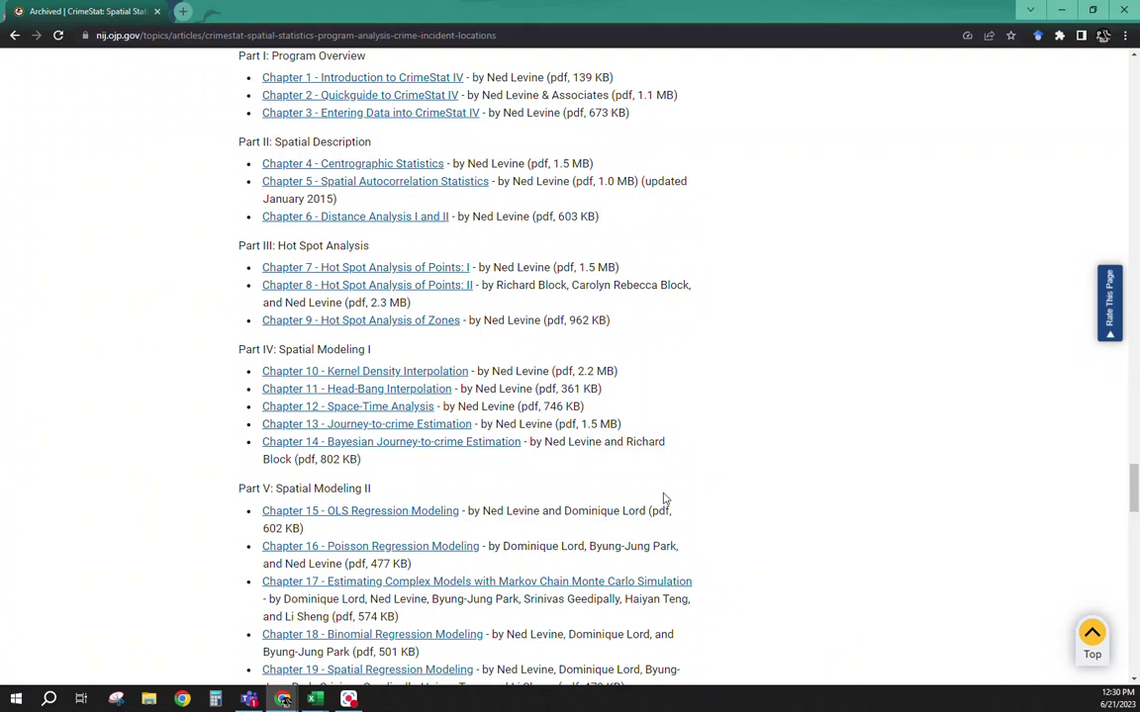
{"action": "scroll", "coordinate": [664, 500], "scroll_direction": "down", "scroll_amount": 2}
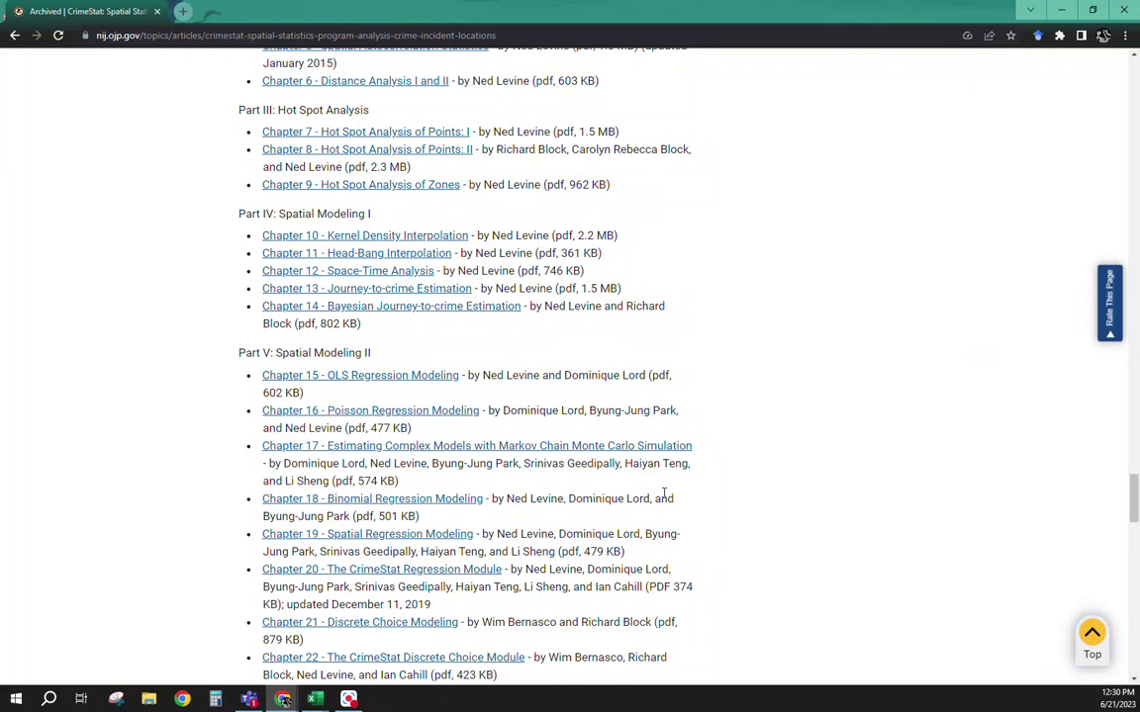
{"action": "scroll", "coordinate": [664, 495], "scroll_direction": "down", "scroll_amount": 2}
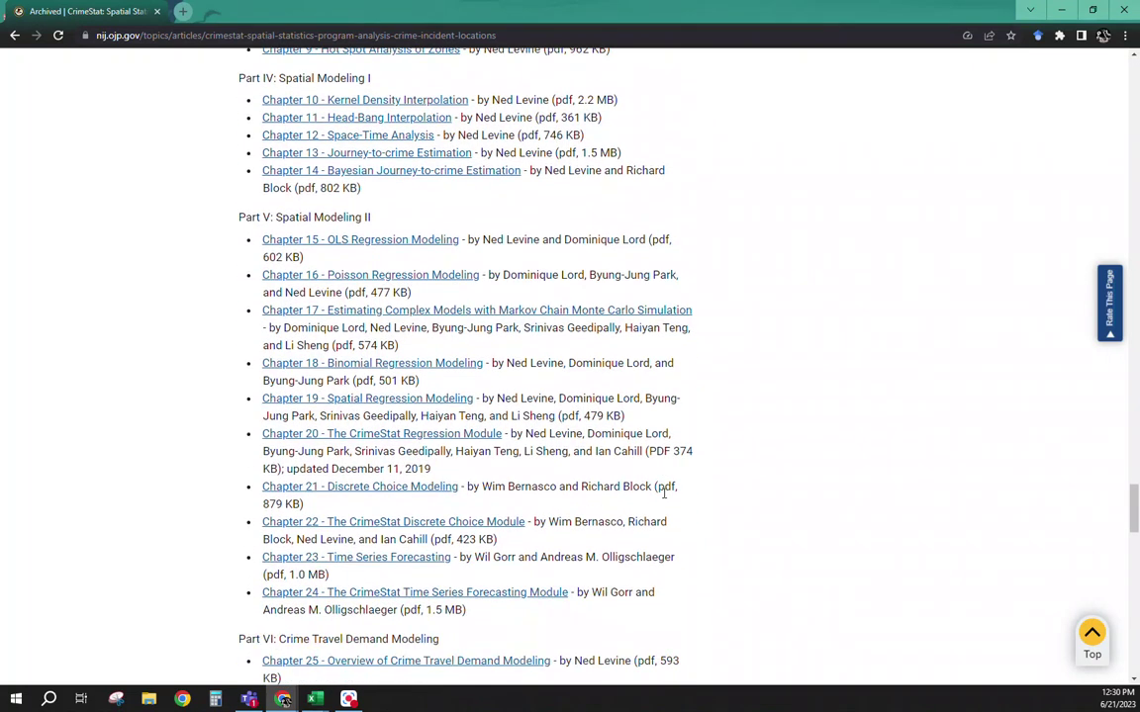
{"action": "scroll", "coordinate": [663, 494], "scroll_direction": "down", "scroll_amount": 3}
{"action": "scroll", "coordinate": [664, 495], "scroll_direction": "down", "scroll_amount": 5}
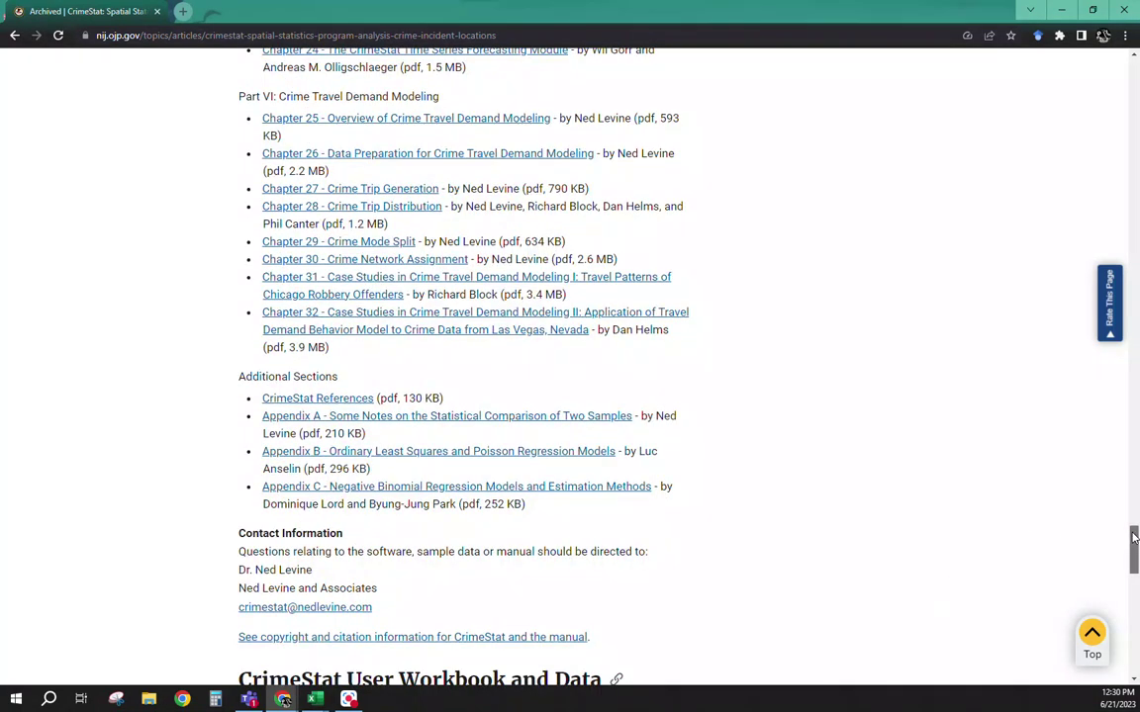
Step: Return to the article top and jump to the 'CrimeStat Program and Documentation Download' section
{"action": "key", "text": "Home"}
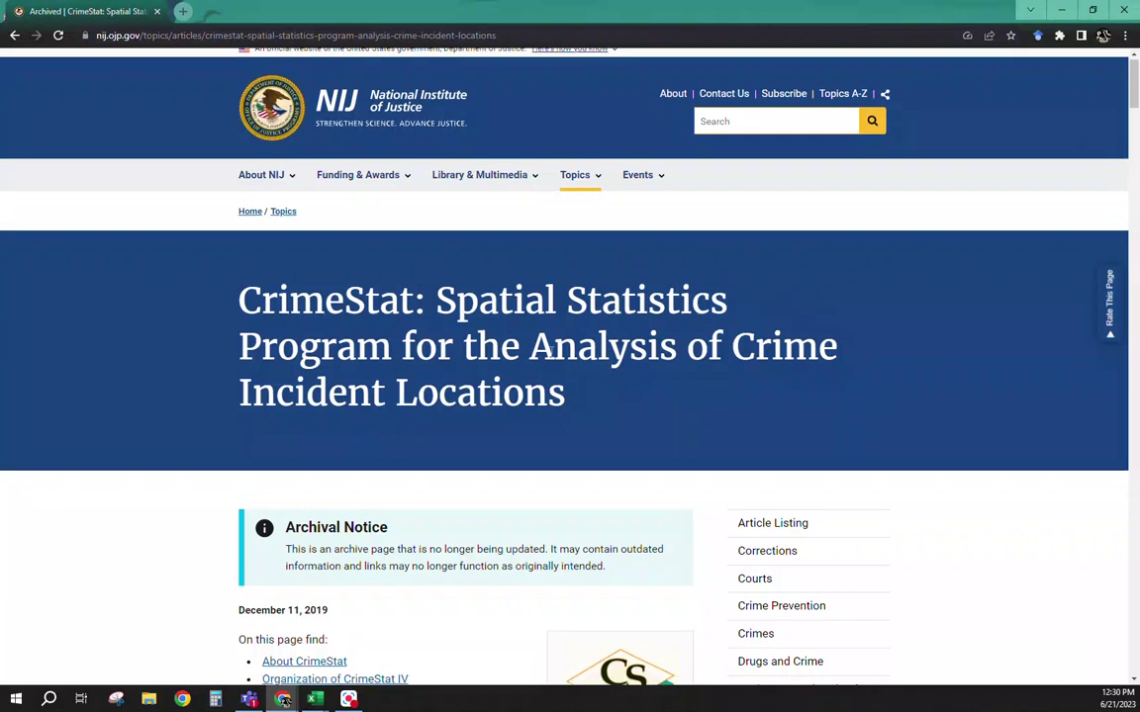
{"action": "scroll", "coordinate": [551, 352], "scroll_direction": "down", "scroll_amount": 1}
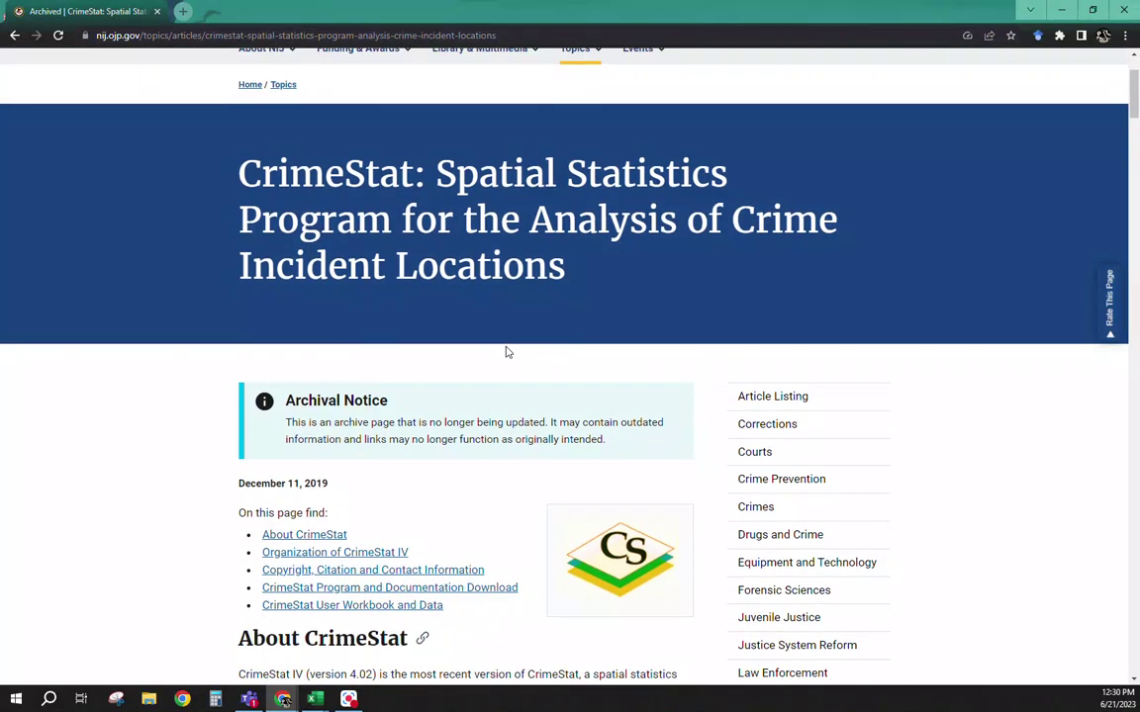
{"action": "scroll", "coordinate": [465, 362], "scroll_direction": "down", "scroll_amount": 1}
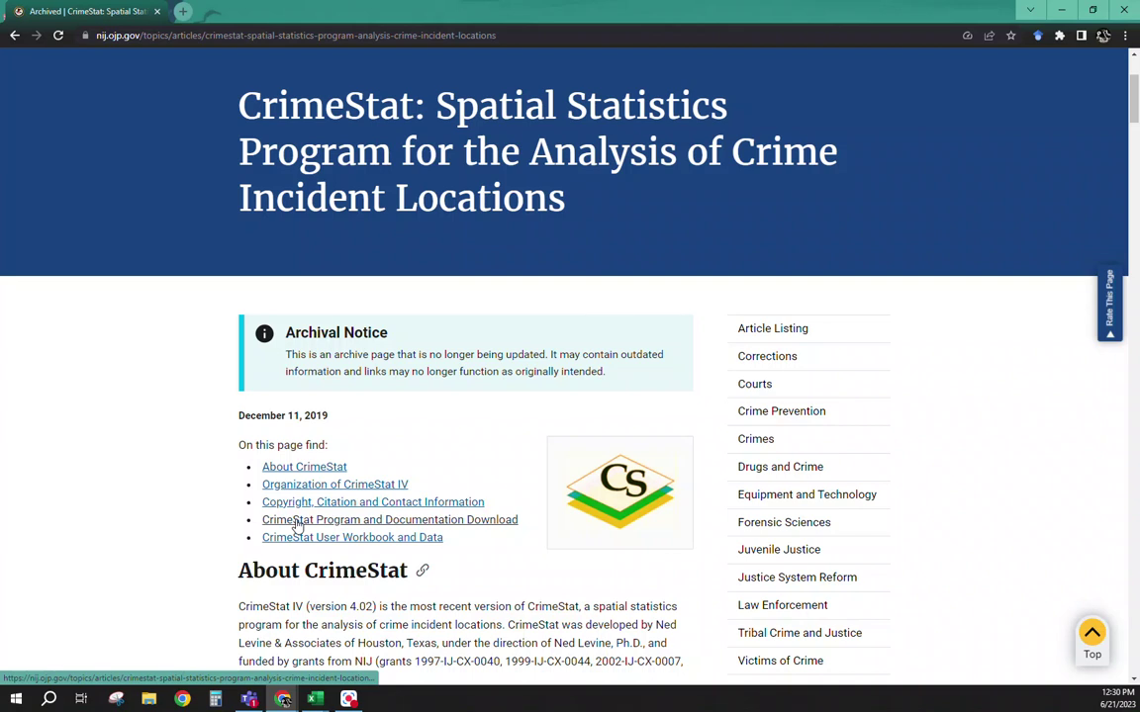
{"action": "left_click", "coordinate": [295, 522]}
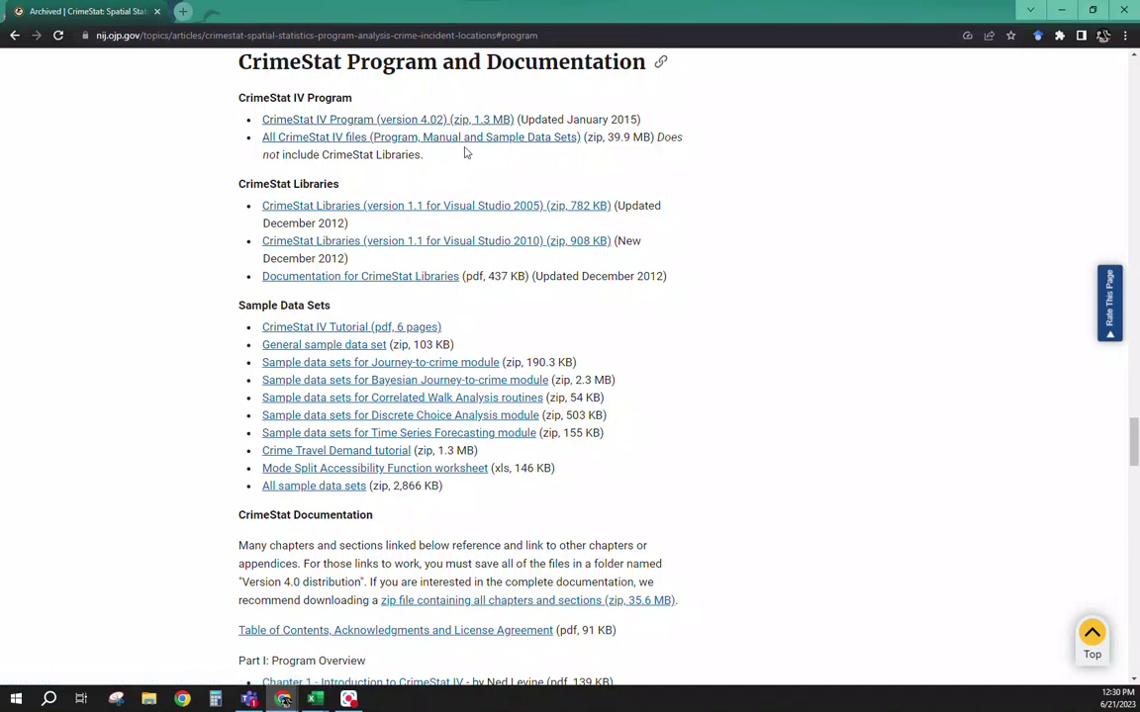
Step: Download 'CrimeStat IV Program (version 4.02)' and save the zip to the Desktop
{"action": "left_click", "coordinate": [353, 119]}
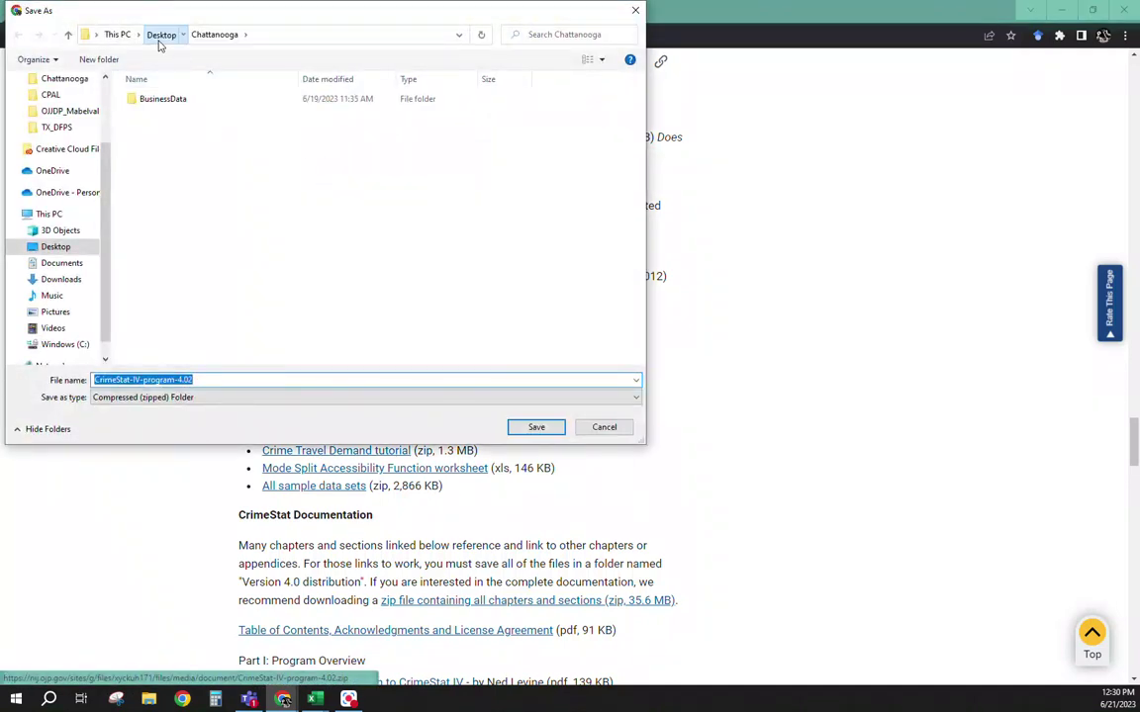
{"action": "left_click", "coordinate": [158, 38]}
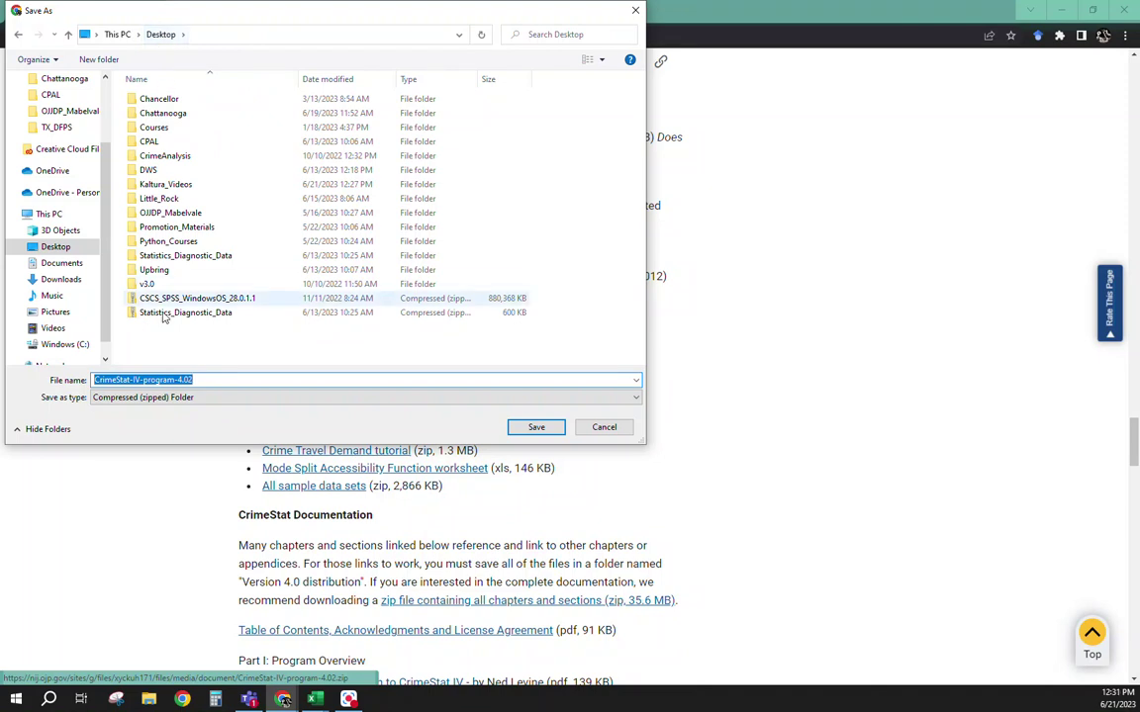
{"action": "left_click", "coordinate": [536, 427]}
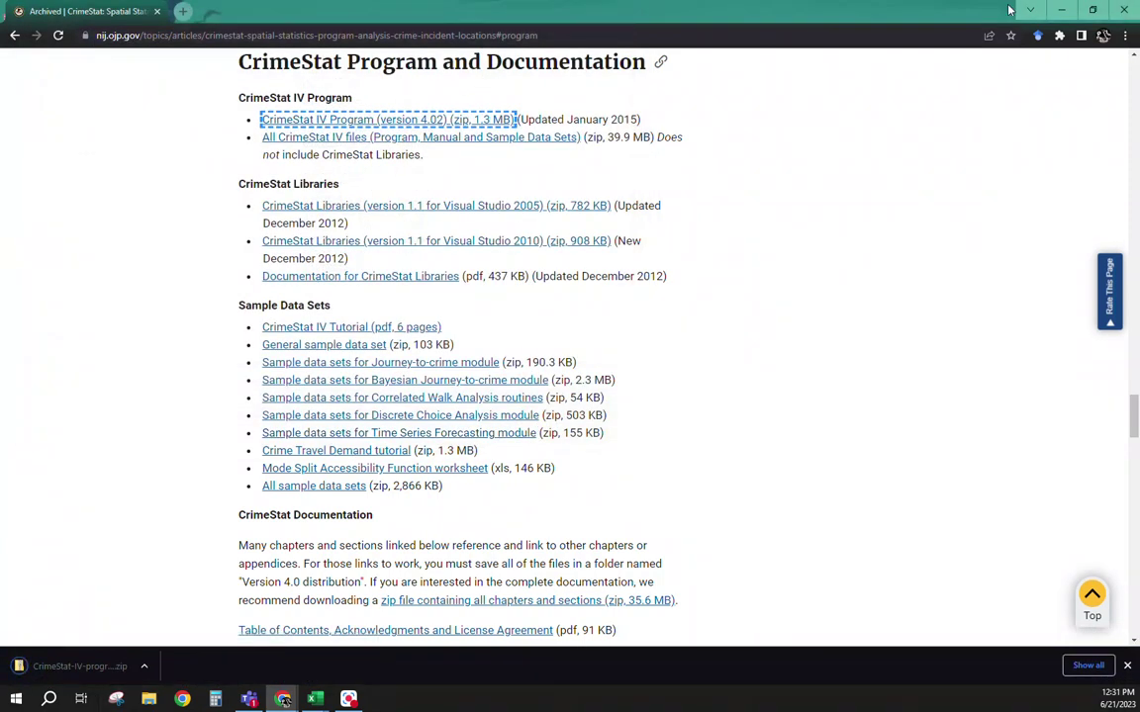
Step: Show the desktop, move the CrimeStat zip to an open spot, and start Extract All
{"action": "key", "text": "super+d"}
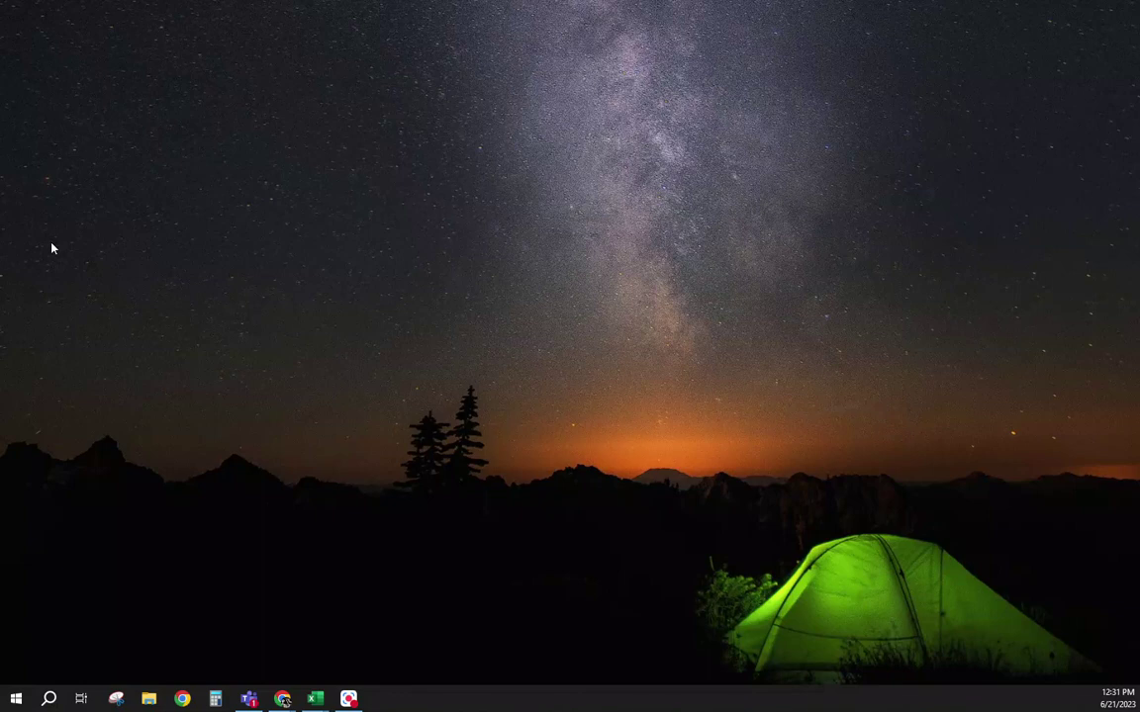
{"action": "left_click_drag", "start_coordinate": [53, 249], "coordinate": [375, 199]}
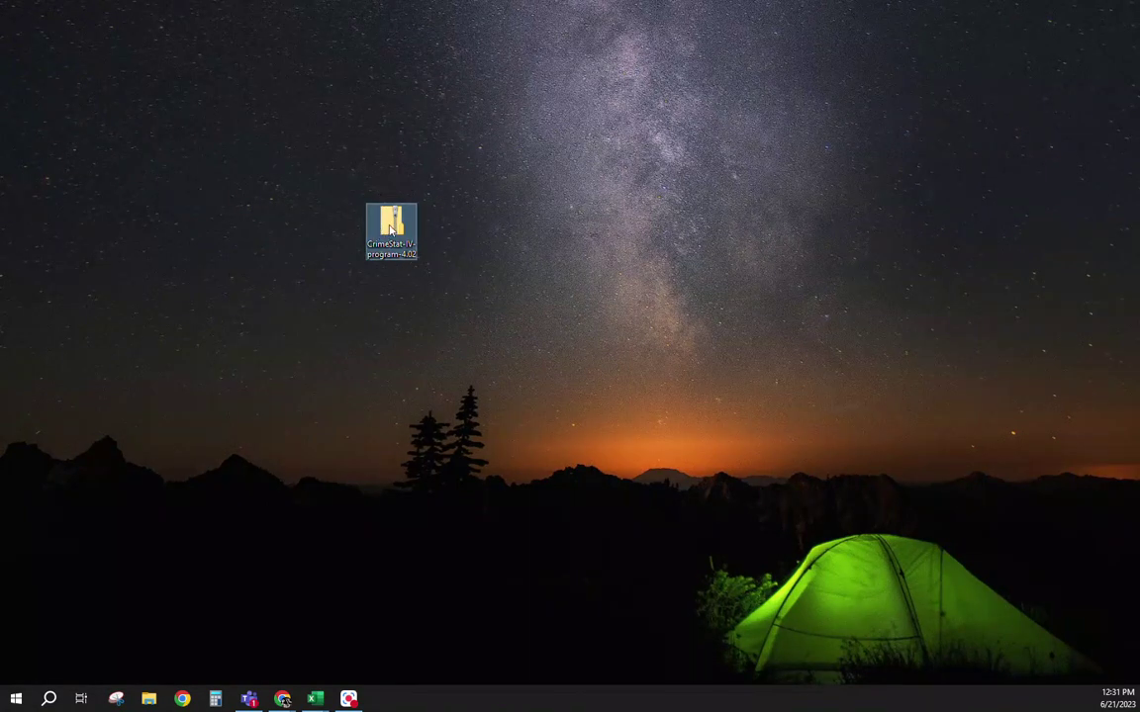
{"action": "right_click", "coordinate": [385, 224]}
{"action": "left_click", "coordinate": [436, 286]}
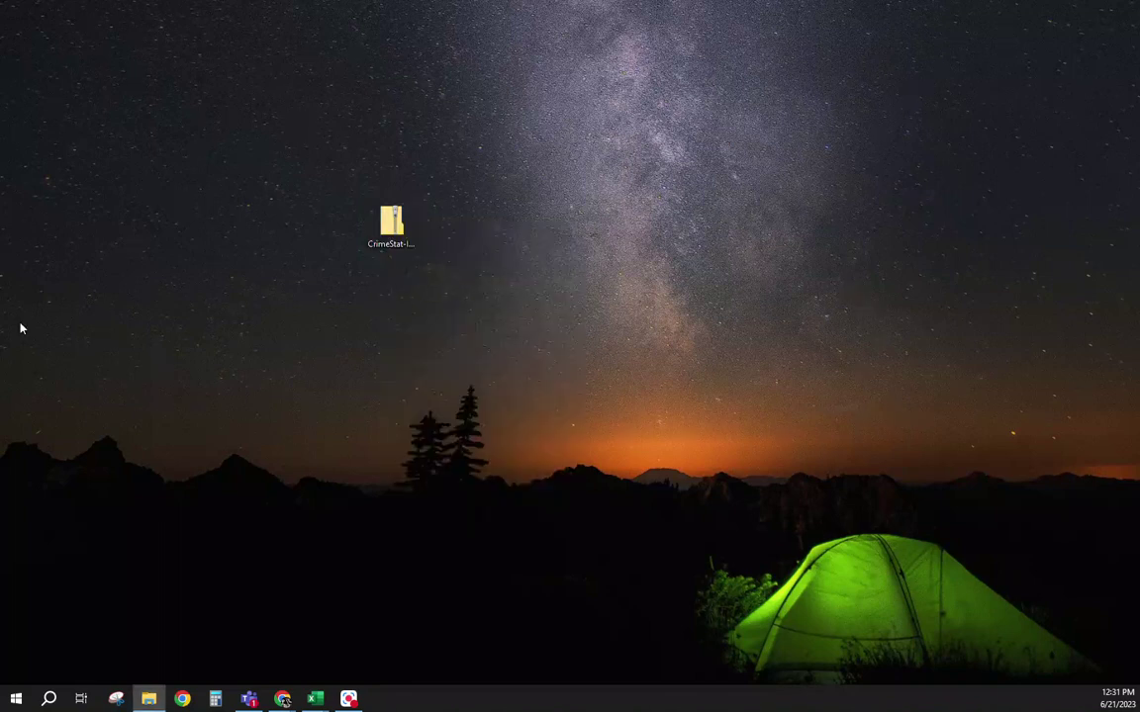
{"action": "left_click_drag", "start_coordinate": [62, 379], "coordinate": [676, 84]}
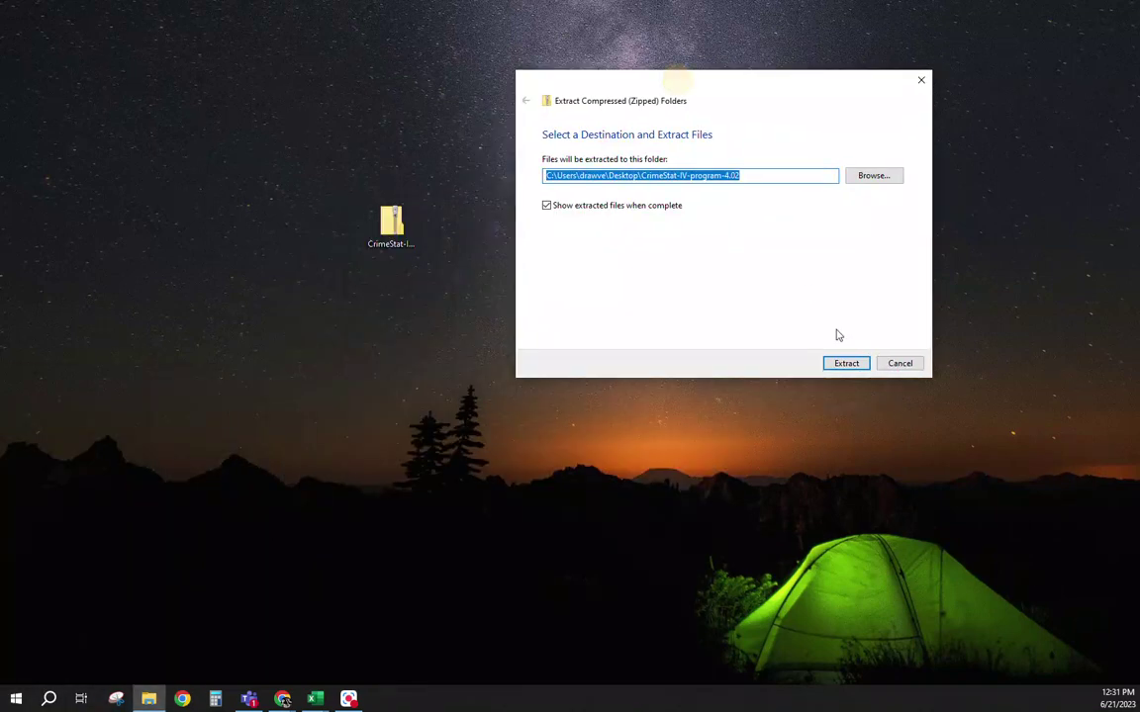
Step: Extract the zip to its Desktop folder, run crimestat.exe and accept the license
{"action": "left_click", "coordinate": [849, 364]}
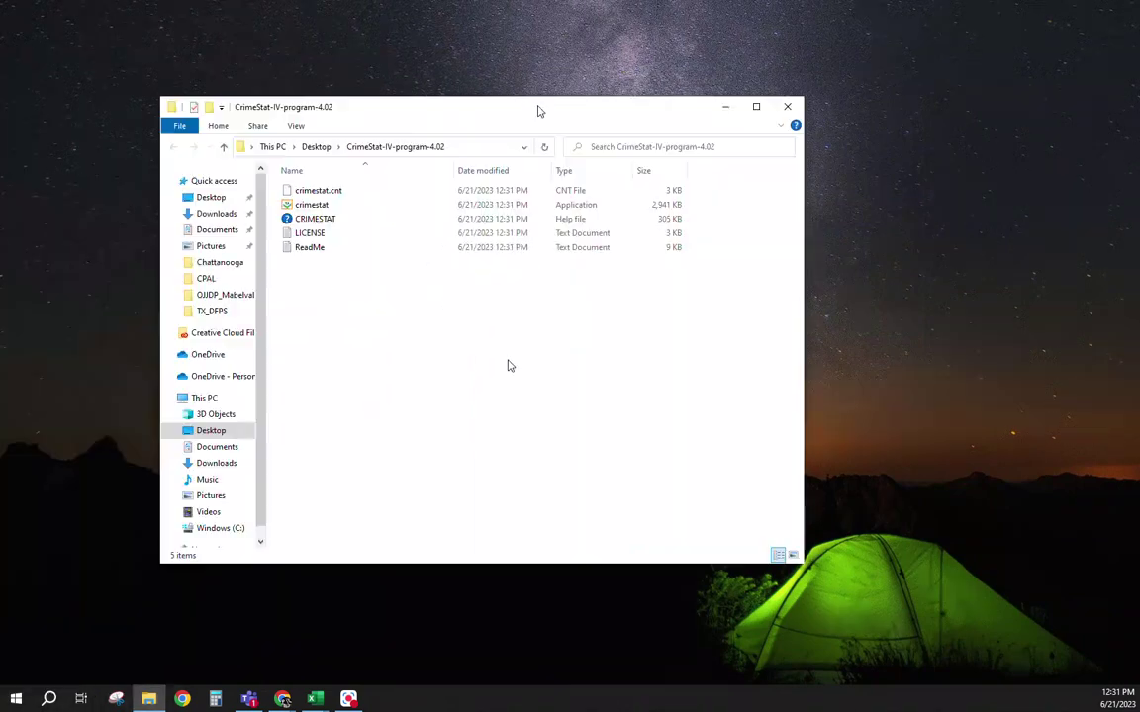
{"action": "left_click_drag", "start_coordinate": [537, 109], "coordinate": [733, 106]}
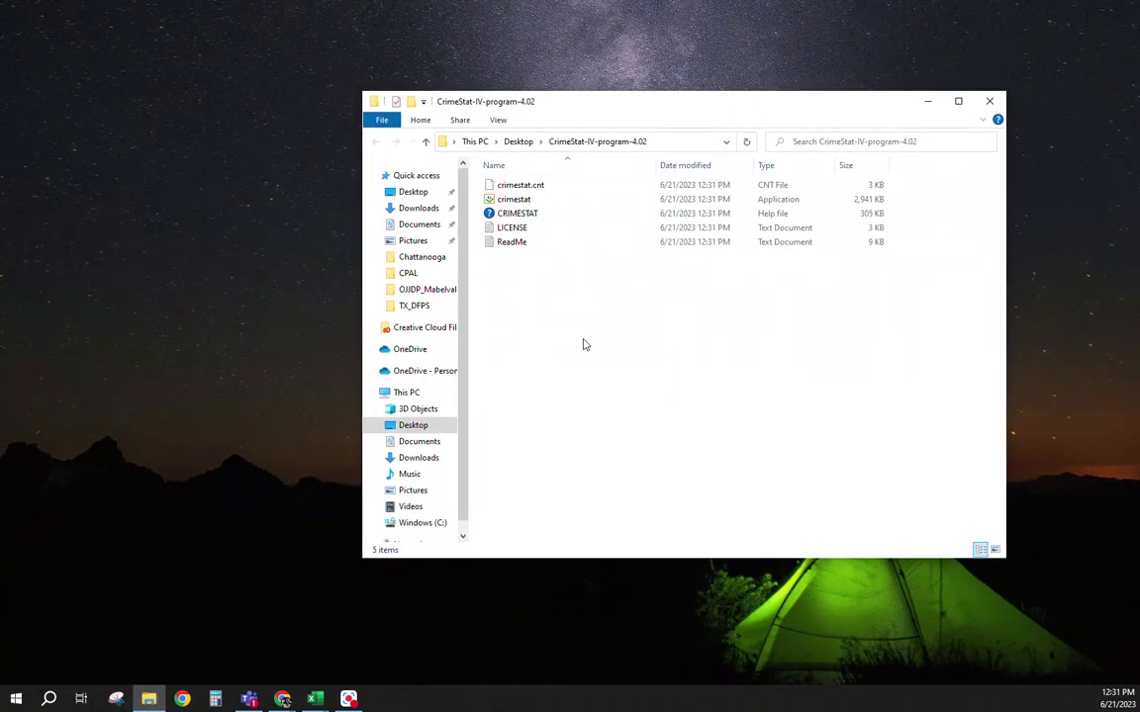
{"action": "double_click", "coordinate": [566, 203]}
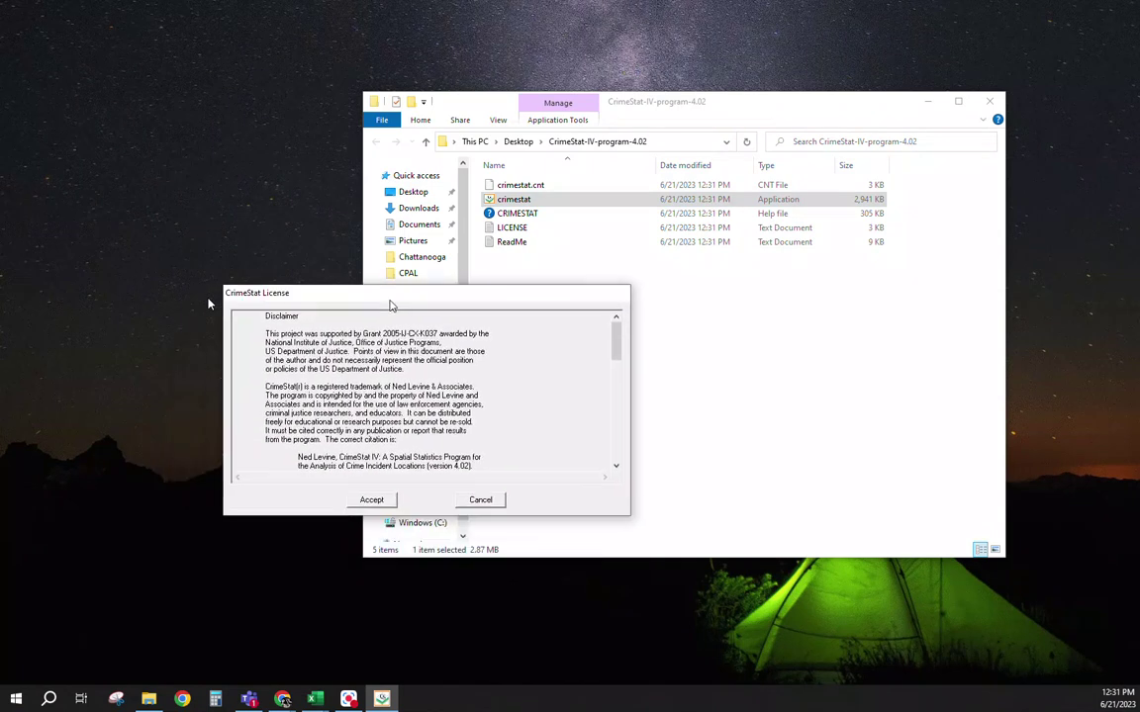
{"action": "left_click", "coordinate": [381, 488]}
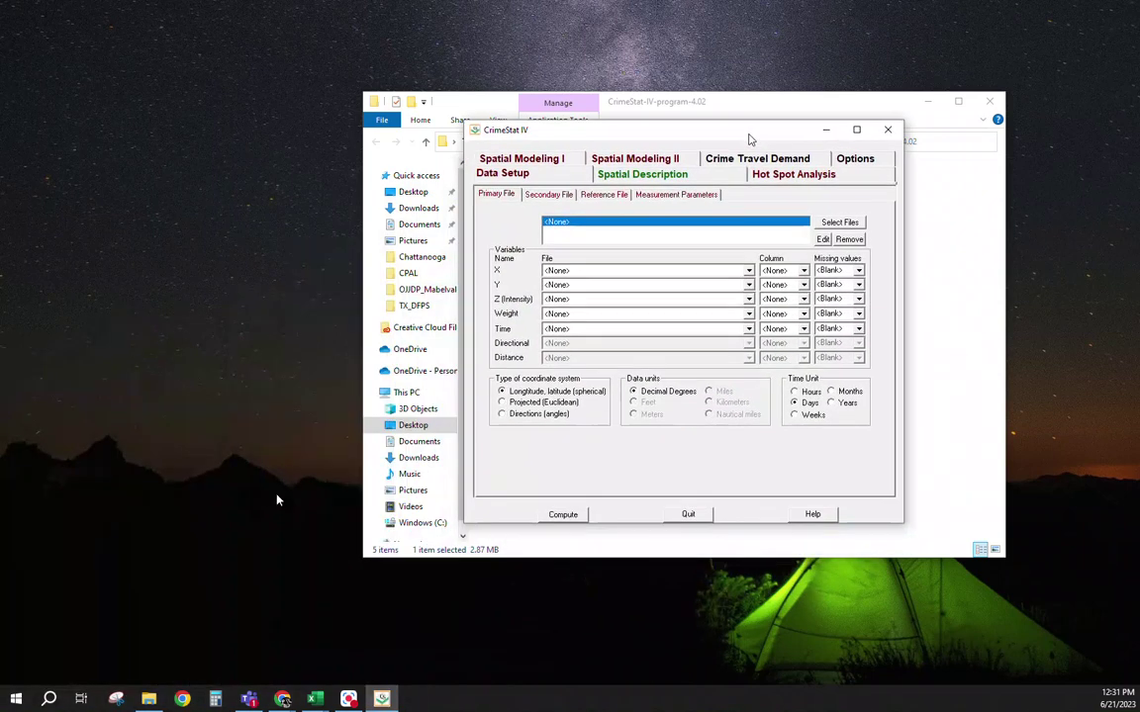
Step: Minimize the folder window and set the primary file to Projected (Euclidean) coordinates in feet
{"action": "left_click_drag", "start_coordinate": [749, 138], "coordinate": [748, 145]}
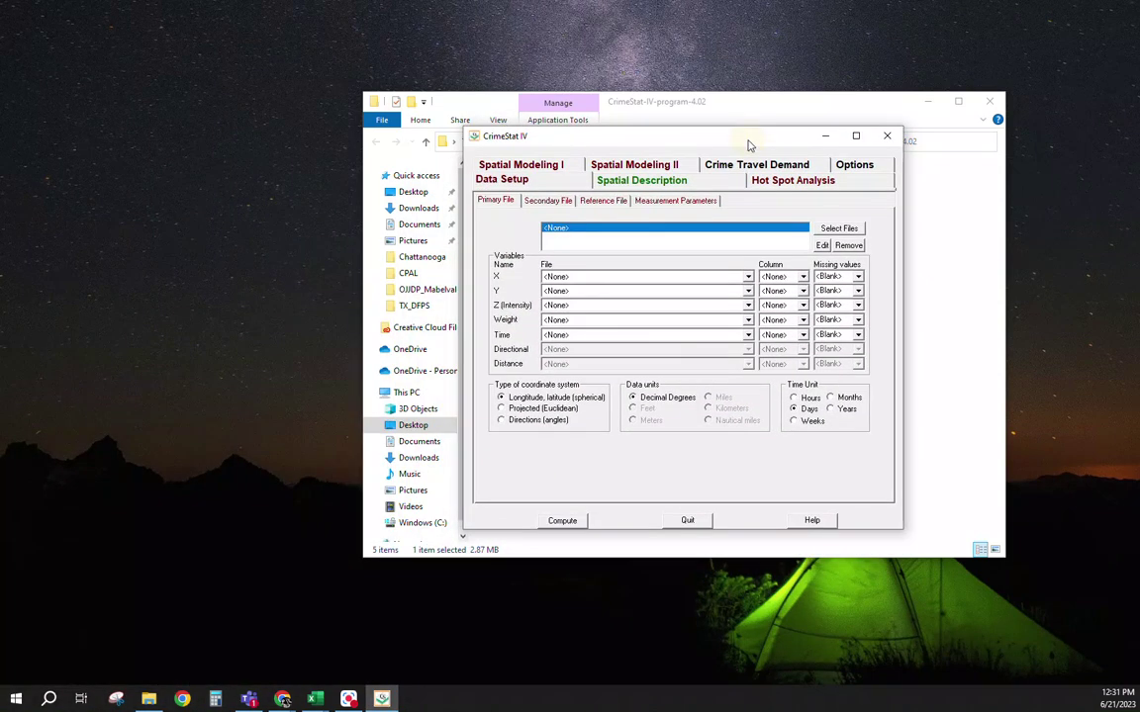
{"action": "left_click", "coordinate": [924, 103]}
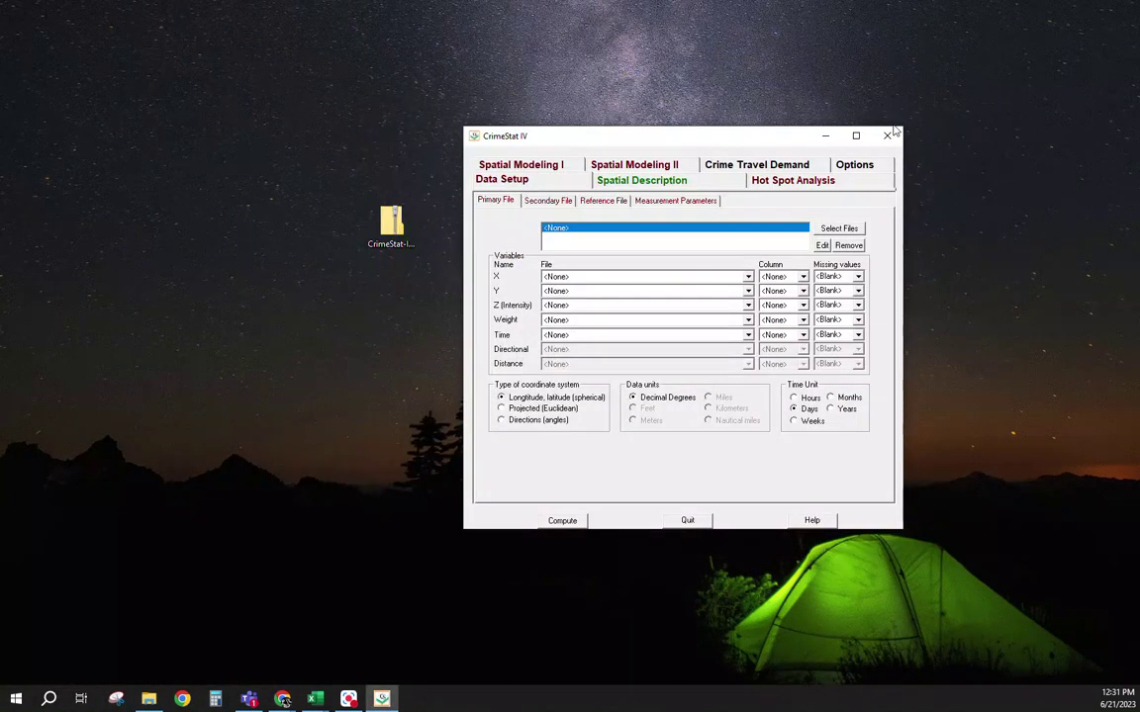
{"action": "left_click_drag", "start_coordinate": [594, 137], "coordinate": [573, 134]}
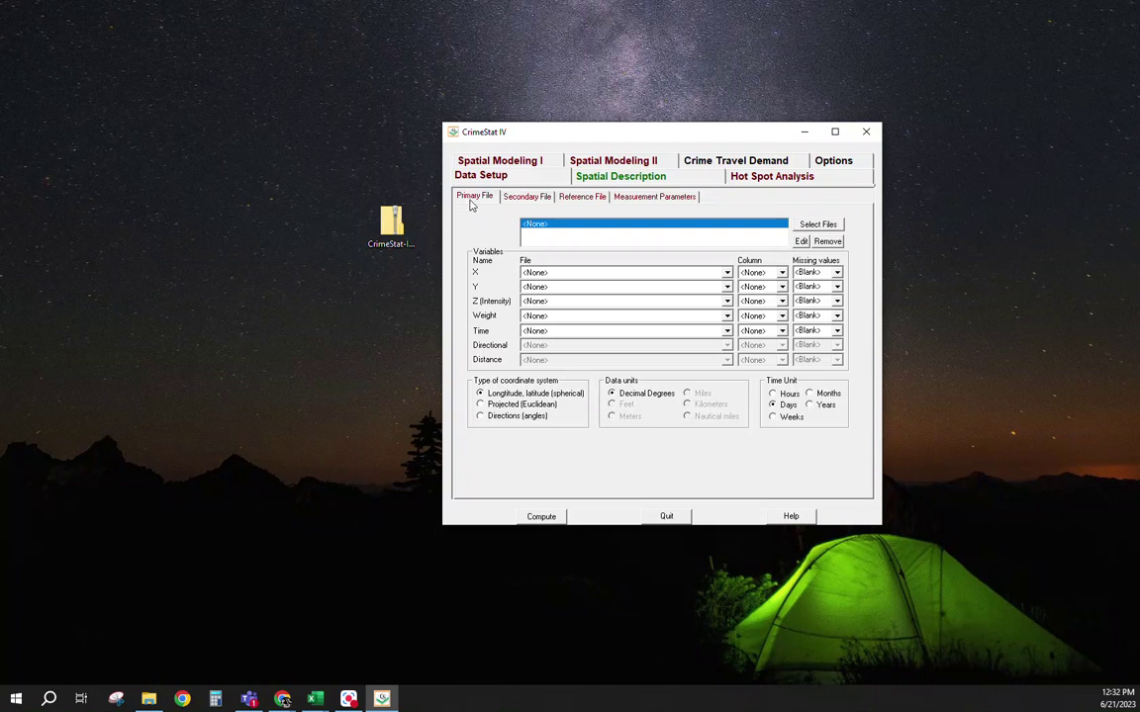
{"action": "left_click", "coordinate": [502, 405]}
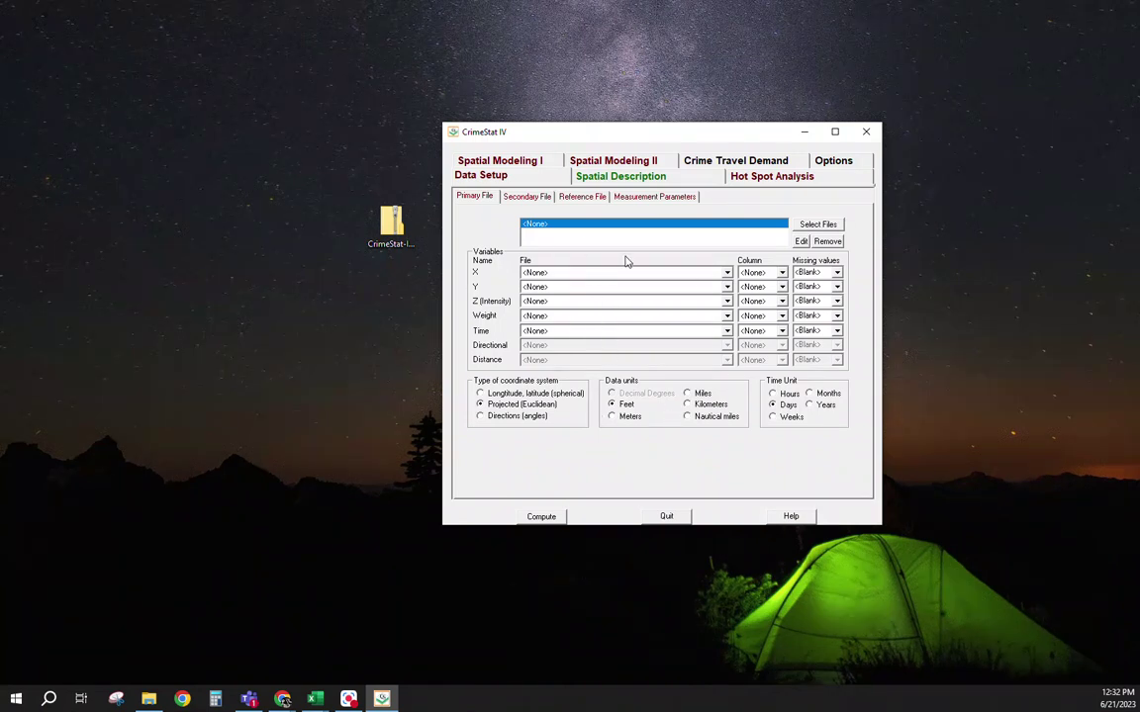
Step: Review the Reference File grid settings, glance at Measurement Parameters, then go back to Reference File
{"action": "left_click", "coordinate": [580, 195]}
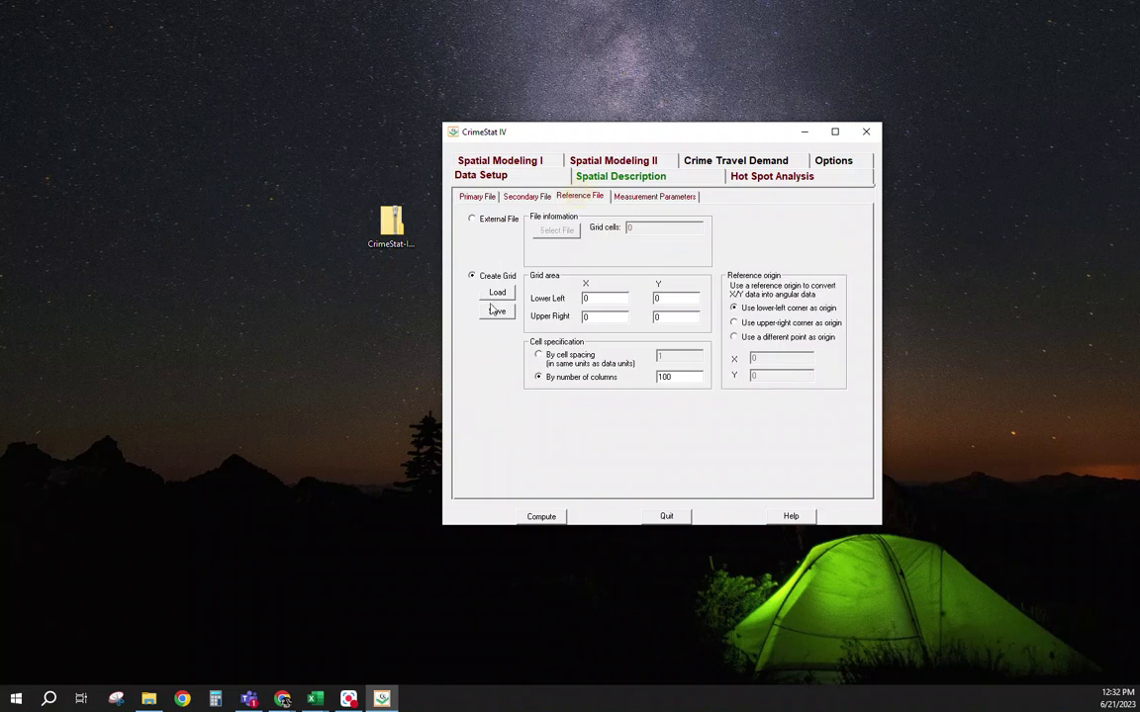
{"action": "left_click", "coordinate": [643, 198]}
{"action": "left_click", "coordinate": [581, 199]}
Step: Peek at Secondary File, then tour Spatial Description from Spatial Autocorrelation to Distance Analysis II
{"action": "left_click", "coordinate": [525, 196]}
{"action": "left_click", "coordinate": [474, 196]}
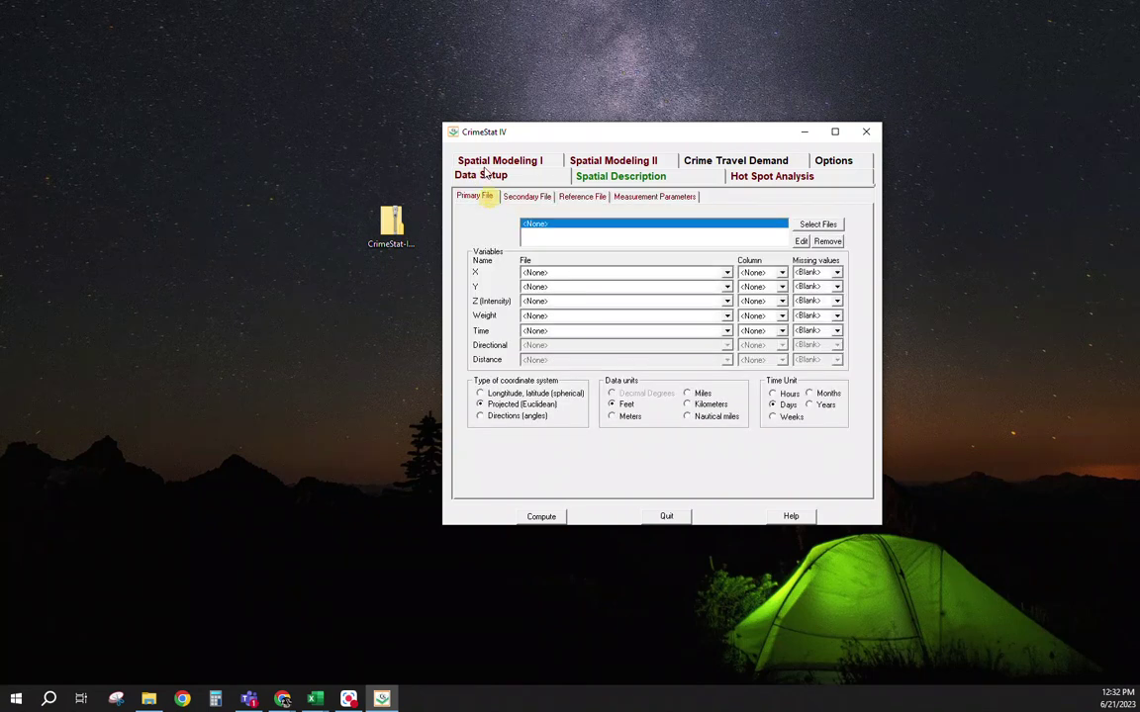
{"action": "left_click", "coordinate": [603, 176]}
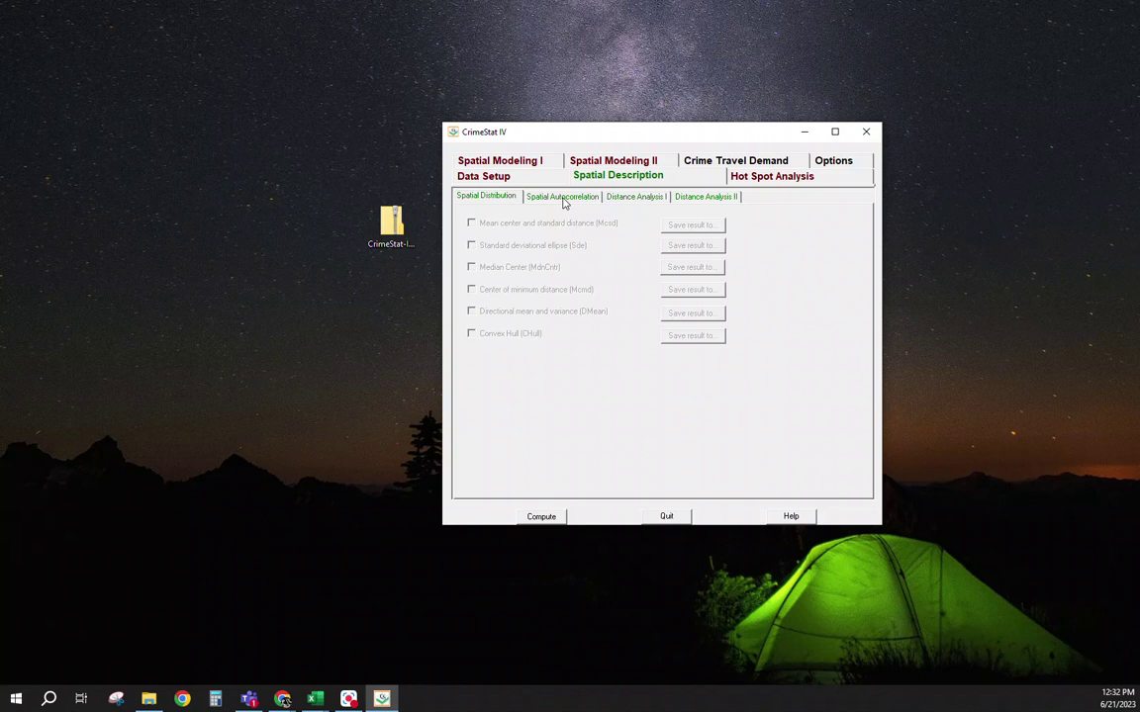
{"action": "left_click", "coordinate": [563, 197]}
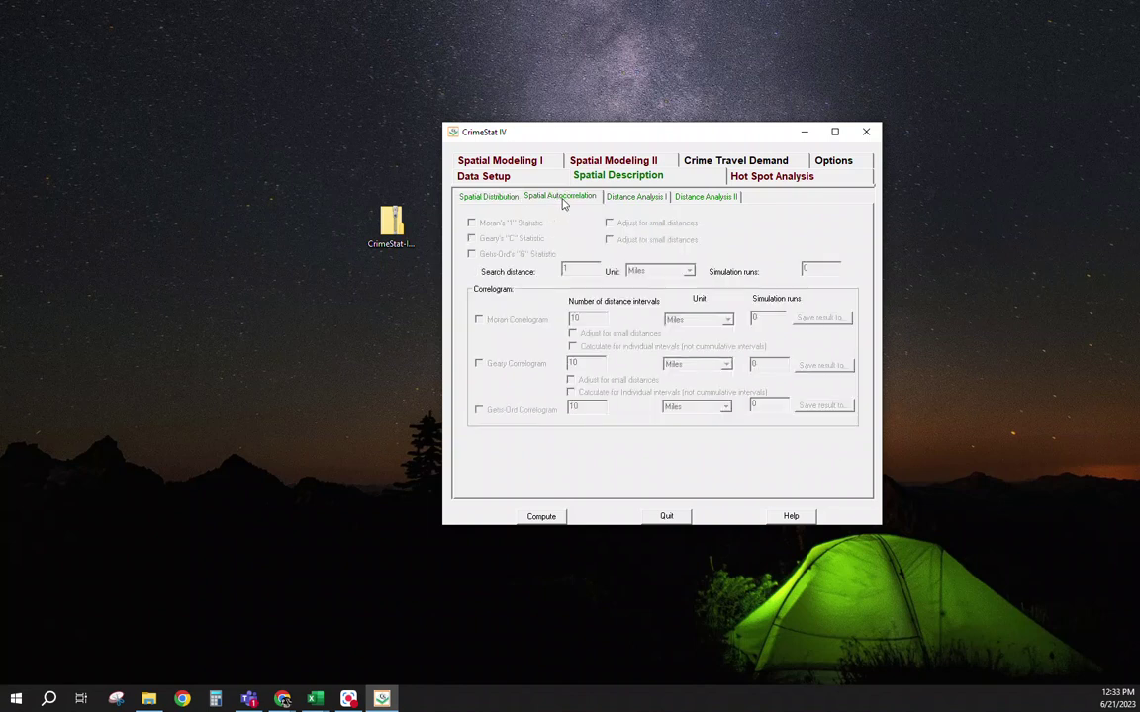
{"action": "left_click", "coordinate": [638, 197]}
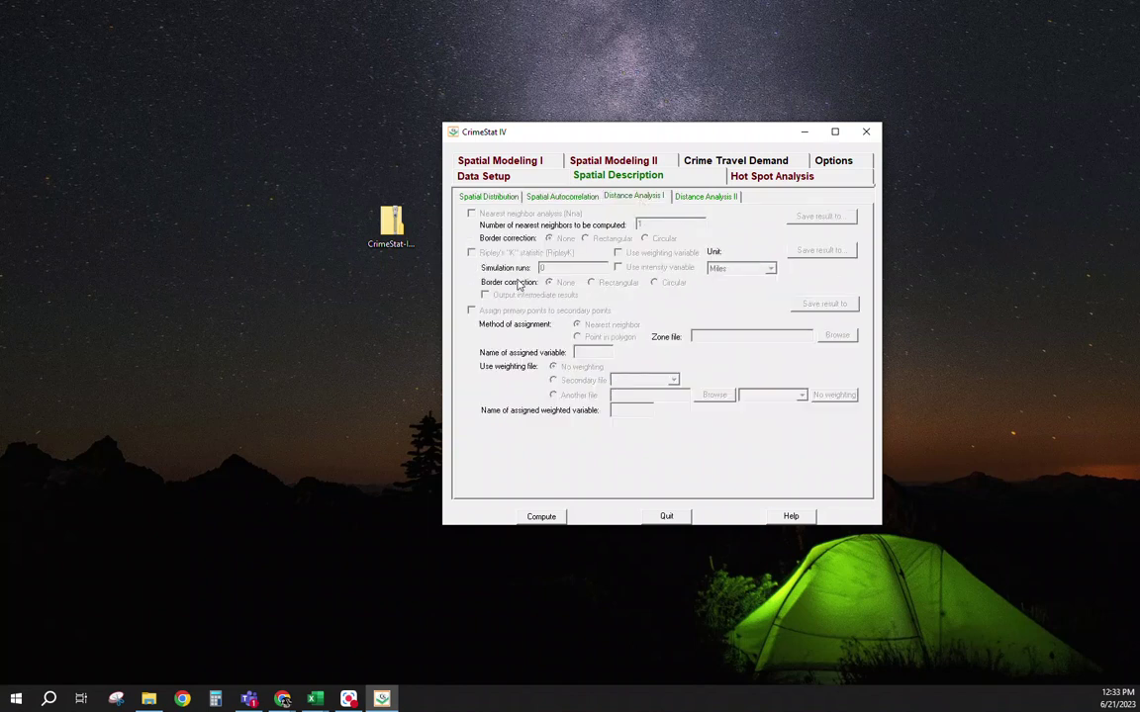
{"action": "left_click", "coordinate": [695, 196]}
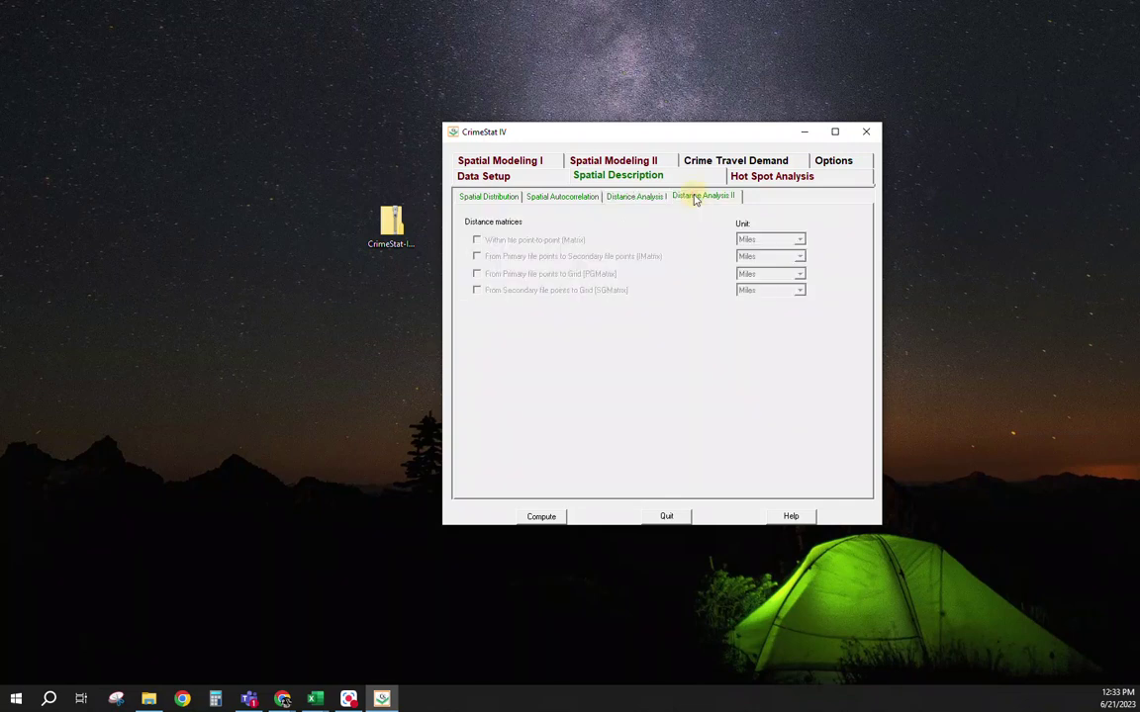
Step: Browse the Hot Spot Analysis pages, including STAC/KMeans and zonal options, then open Spatial Modeling I
{"action": "left_click", "coordinate": [769, 177]}
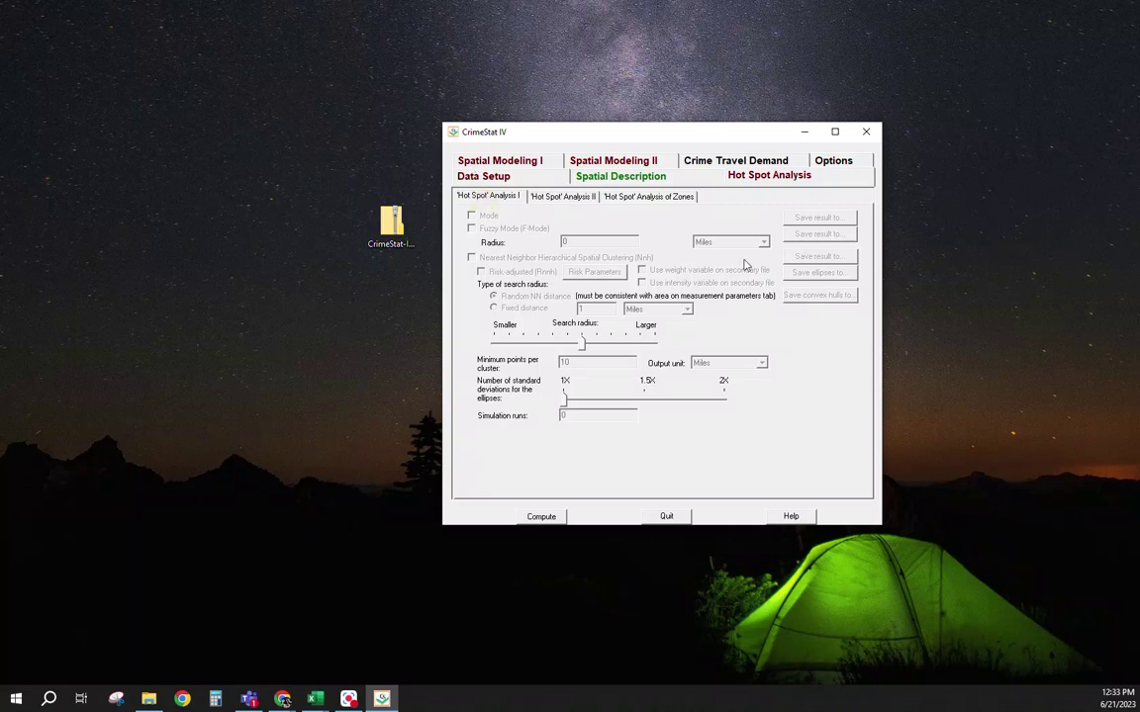
{"action": "left_click", "coordinate": [573, 197]}
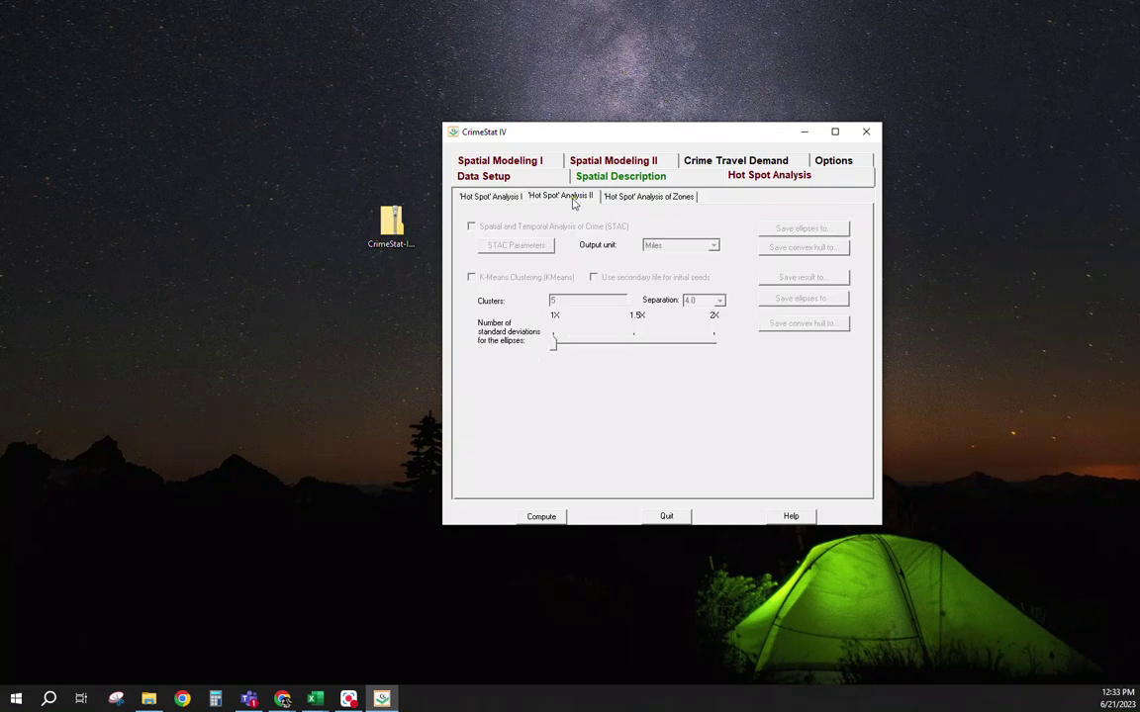
{"action": "left_click", "coordinate": [637, 197]}
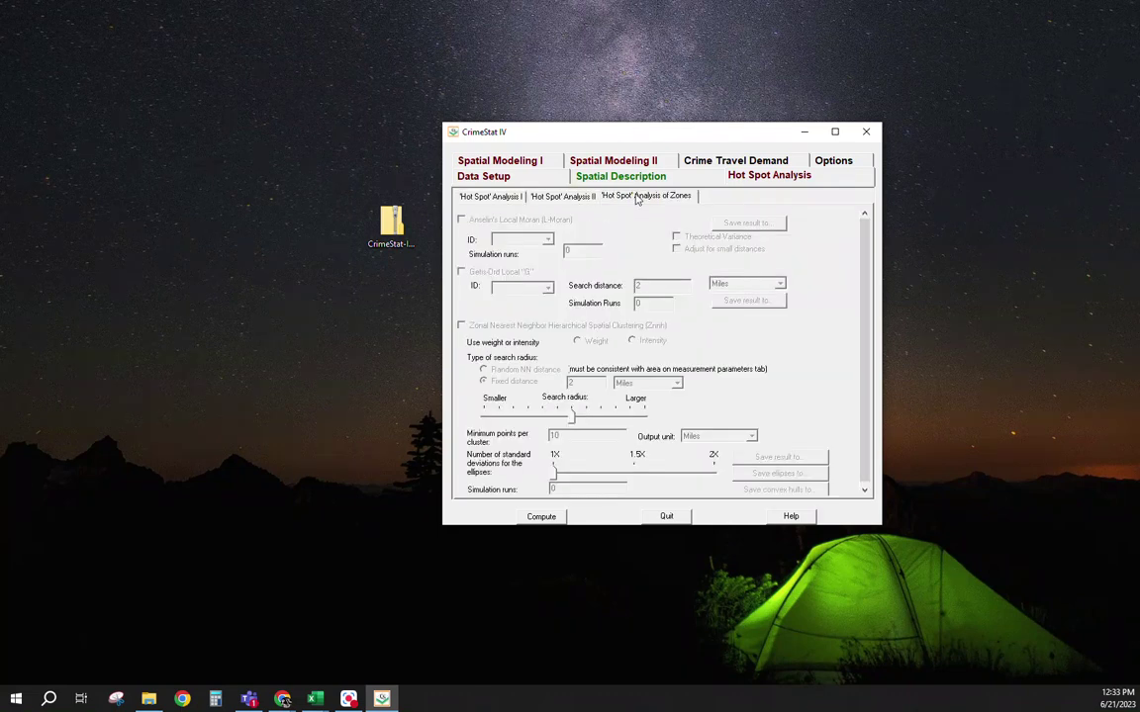
{"action": "left_click", "coordinate": [488, 195]}
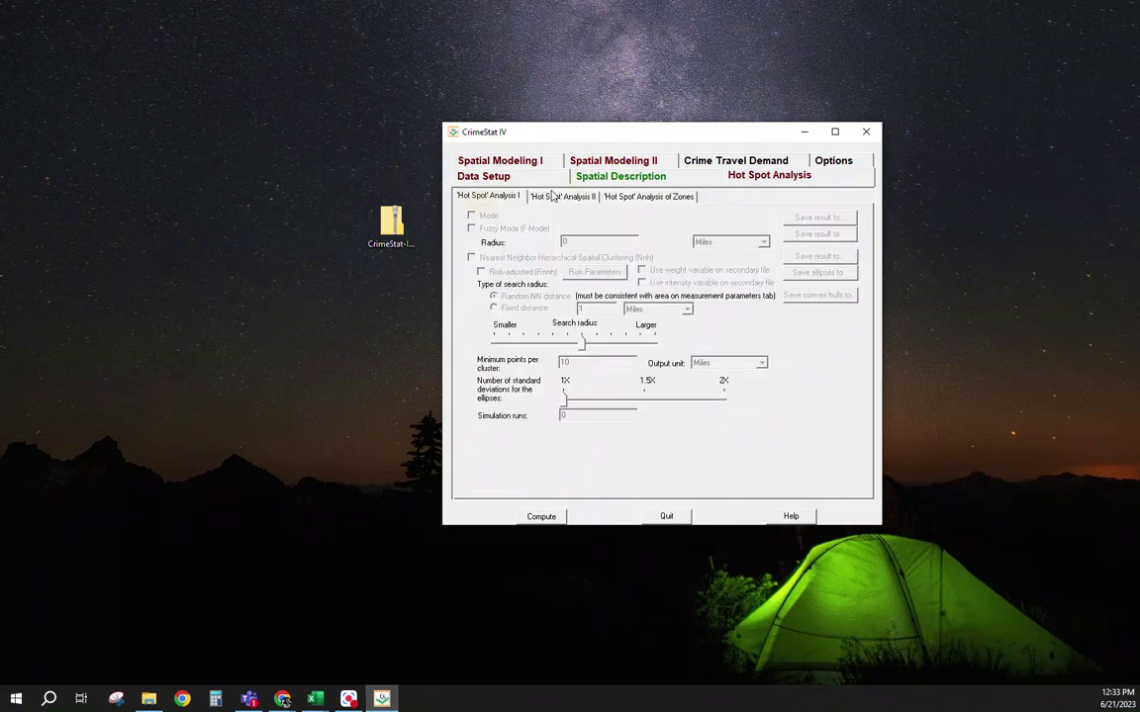
{"action": "left_click", "coordinate": [643, 196]}
{"action": "left_click", "coordinate": [502, 162]}
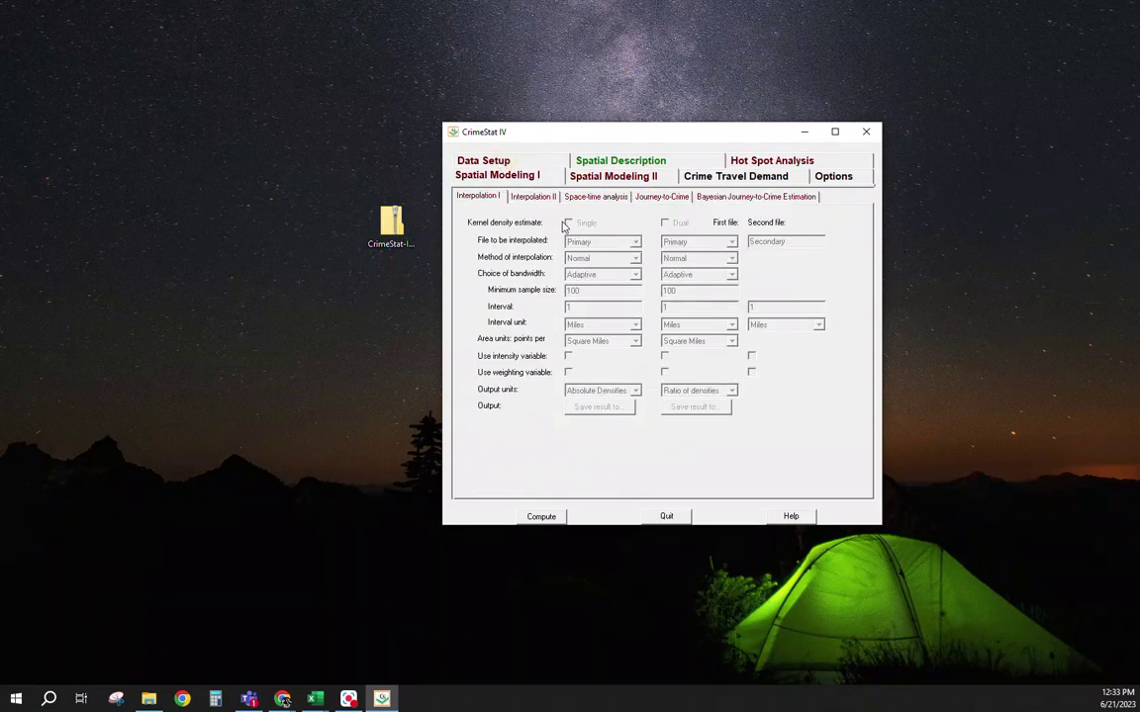
Step: View Journey-to-Crime, Bayesian Journey-to-Crime, Crime Travel Demand and Spatial Modeling II, then return to Data Setup
{"action": "left_click", "coordinate": [662, 197]}
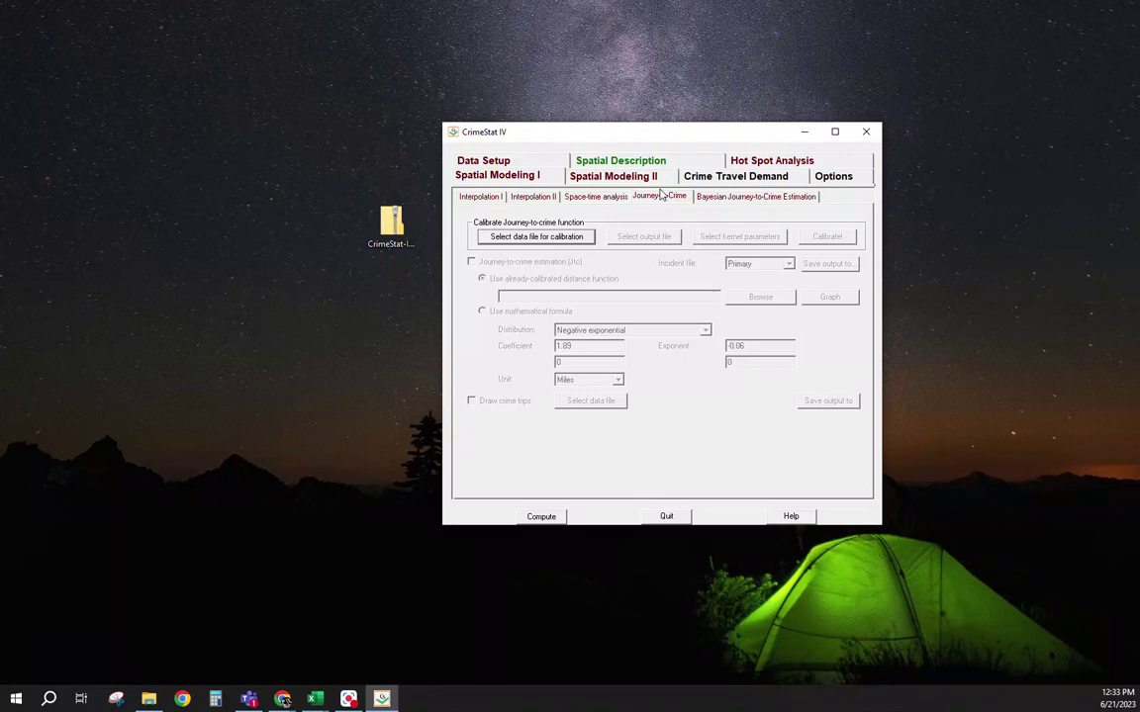
{"action": "left_click", "coordinate": [744, 198]}
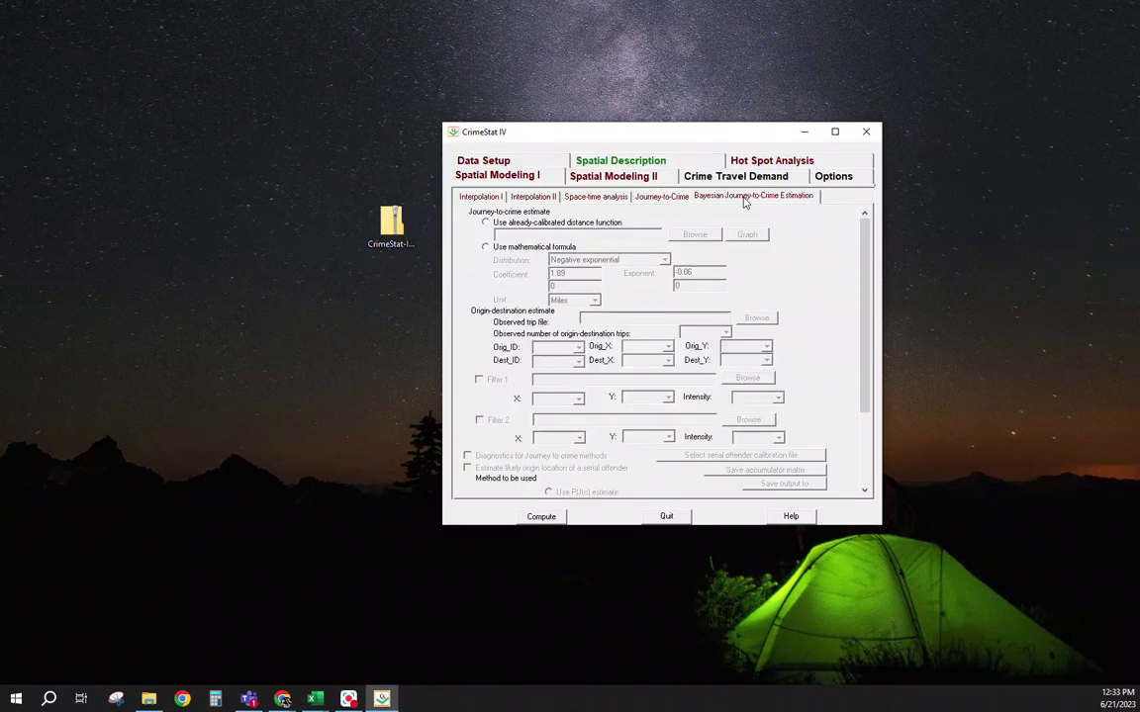
{"action": "left_click", "coordinate": [687, 175]}
{"action": "left_click", "coordinate": [597, 175]}
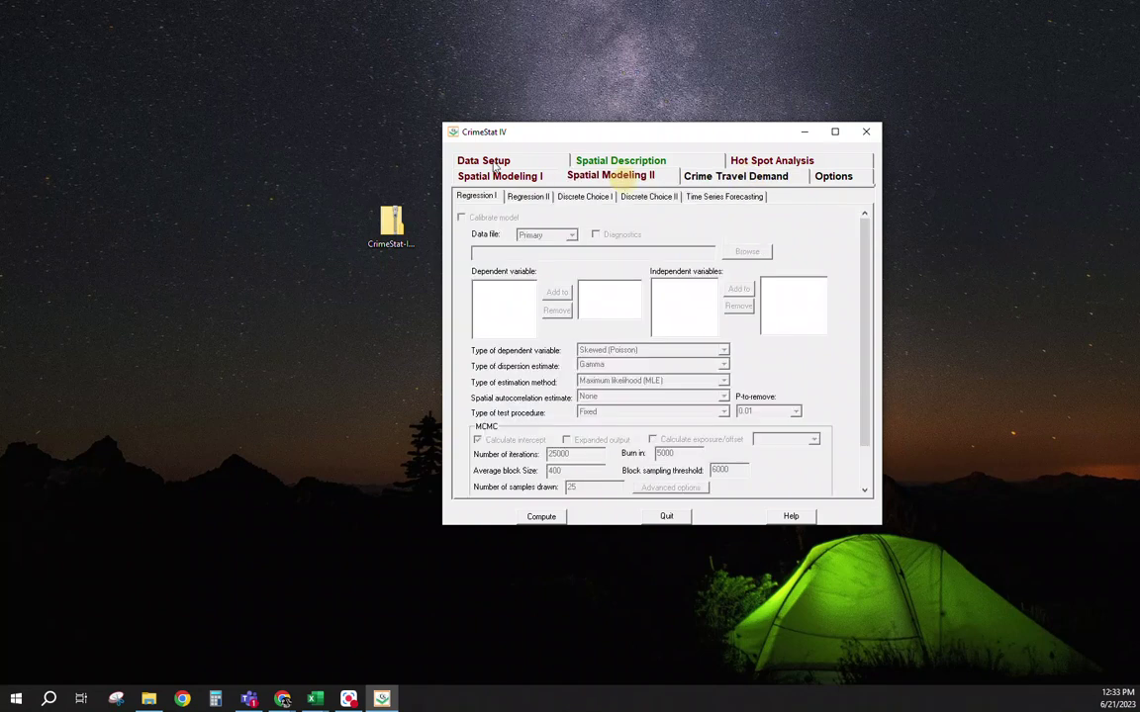
{"action": "left_click", "coordinate": [493, 164]}
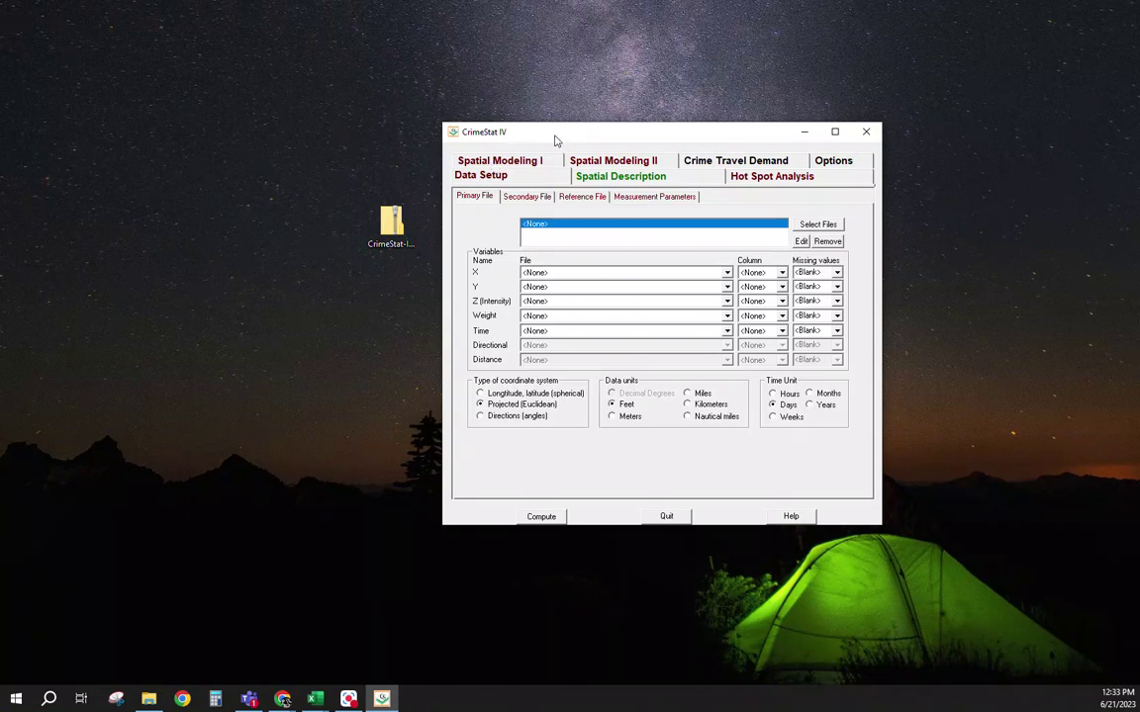
{"action": "left_click_drag", "start_coordinate": [557, 138], "coordinate": [382, 119]}
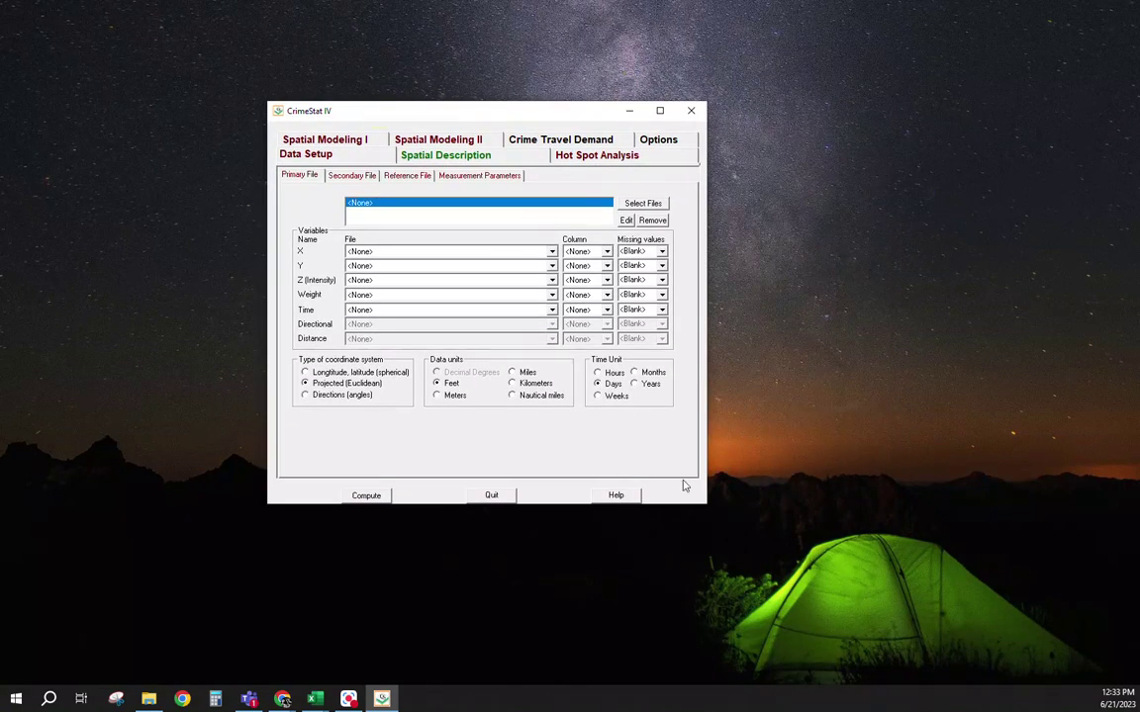